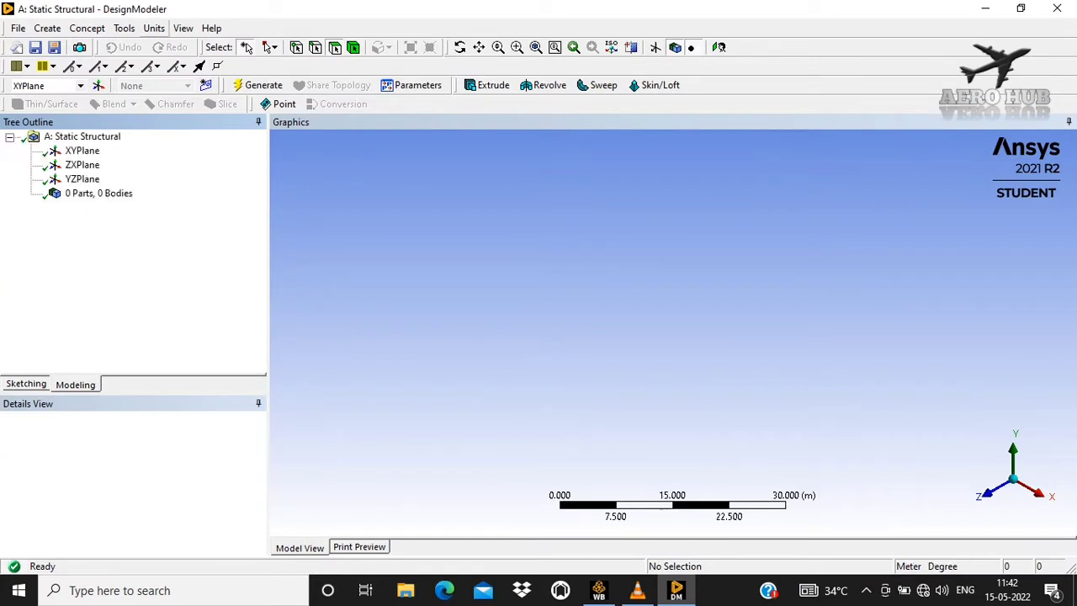
Step: Set the length units to metres and orient the view to look straight at the XYPlane
click(154, 28)
click(173, 47)
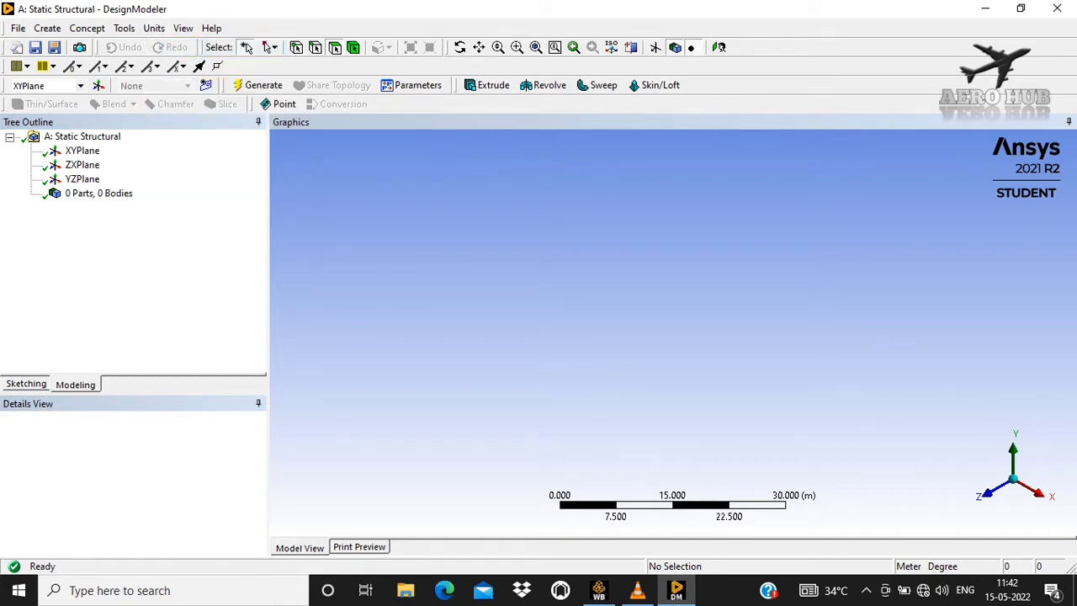
click(82, 150)
right_click(69, 145)
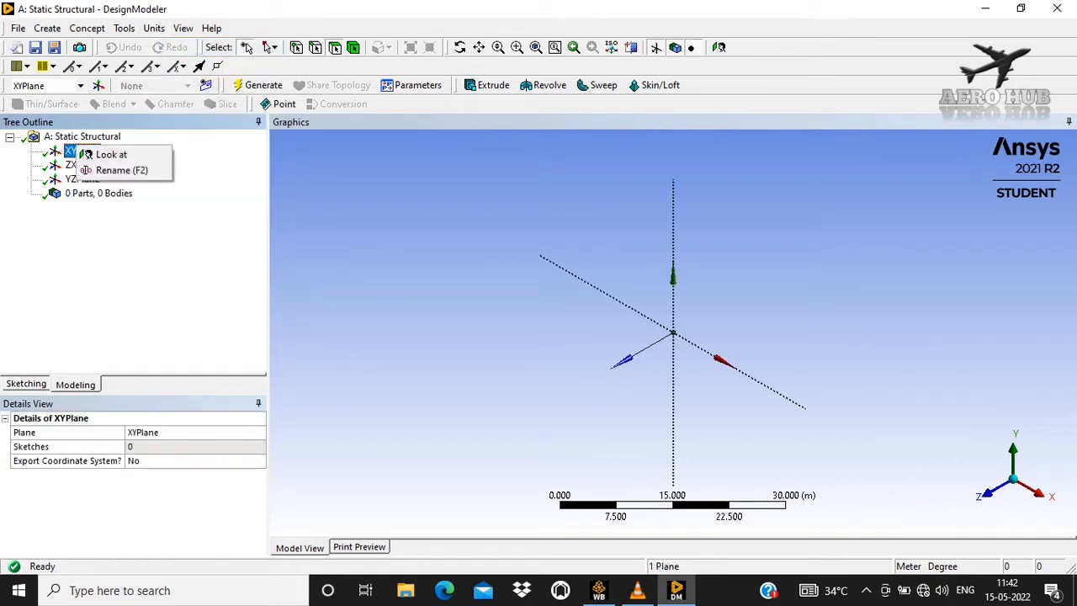
click(106, 154)
Step: Create and generate a construction point at the origin, using the Manual Input definition
click(47, 28)
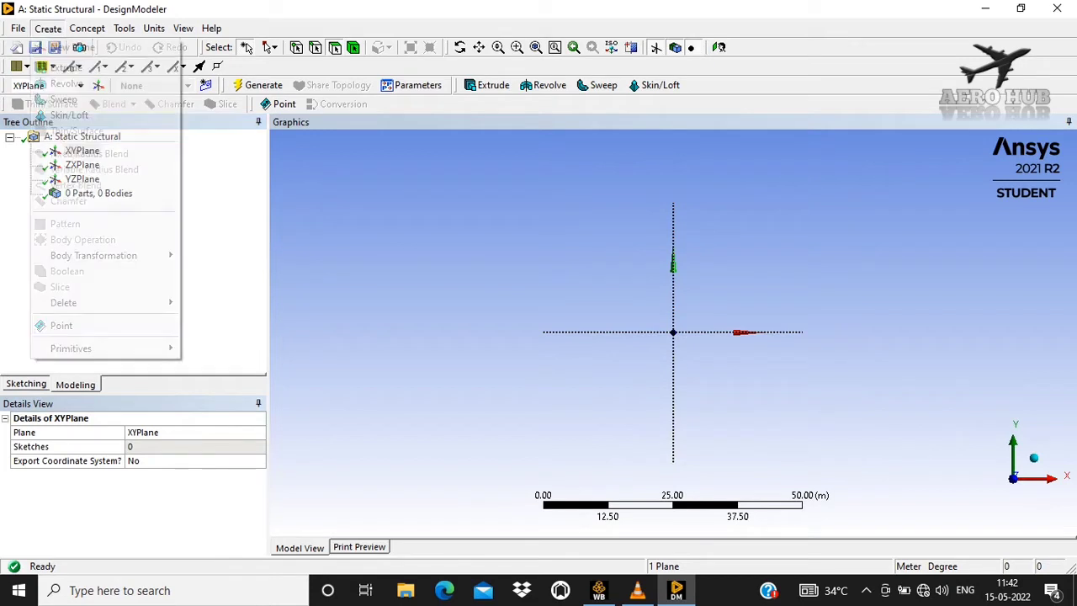
click(61, 326)
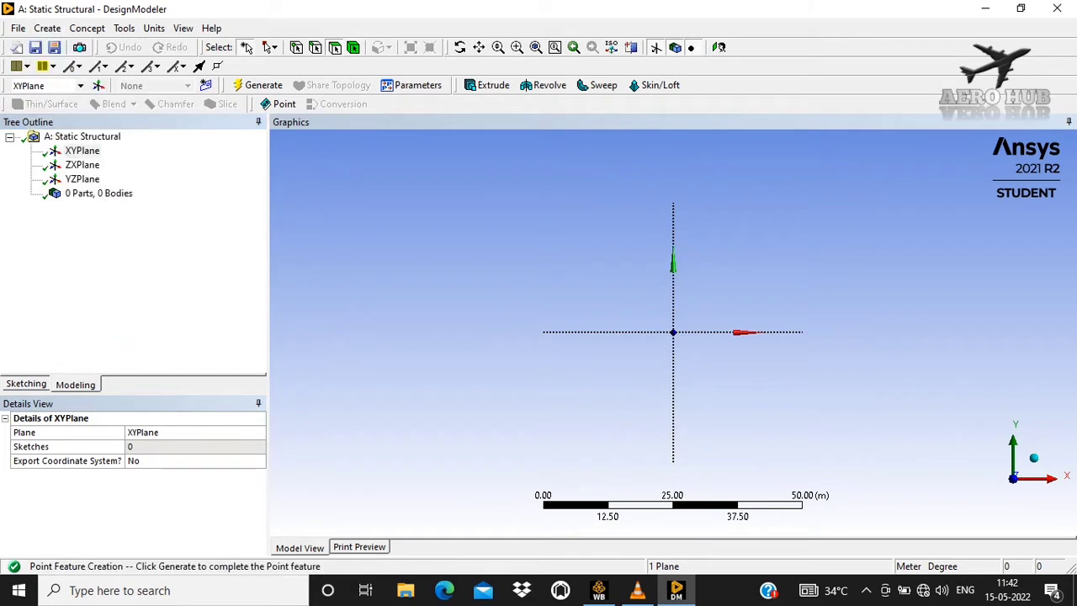
click(133, 461)
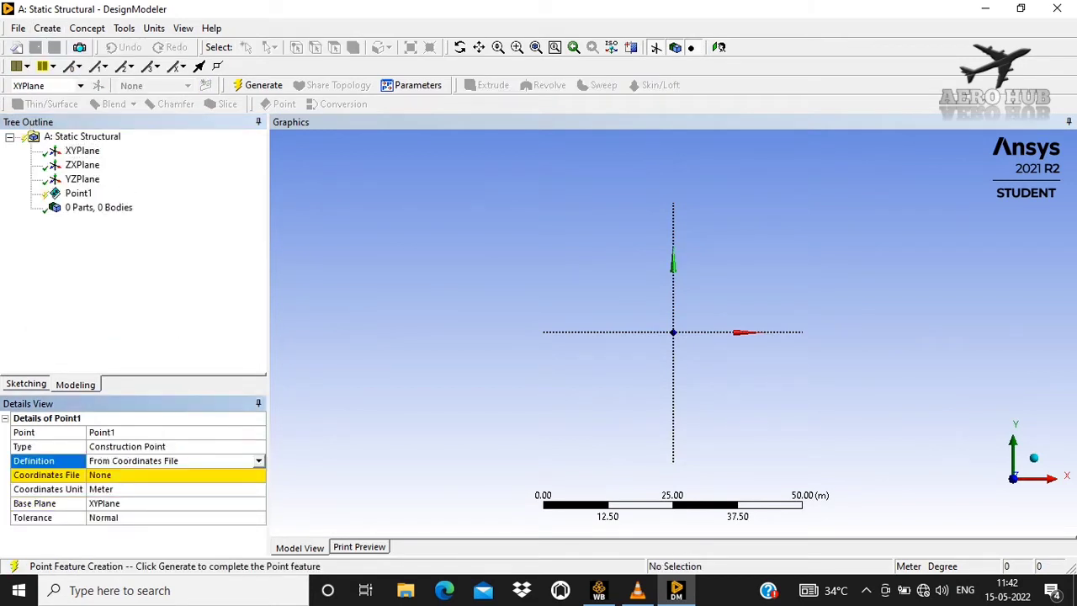
click(259, 461)
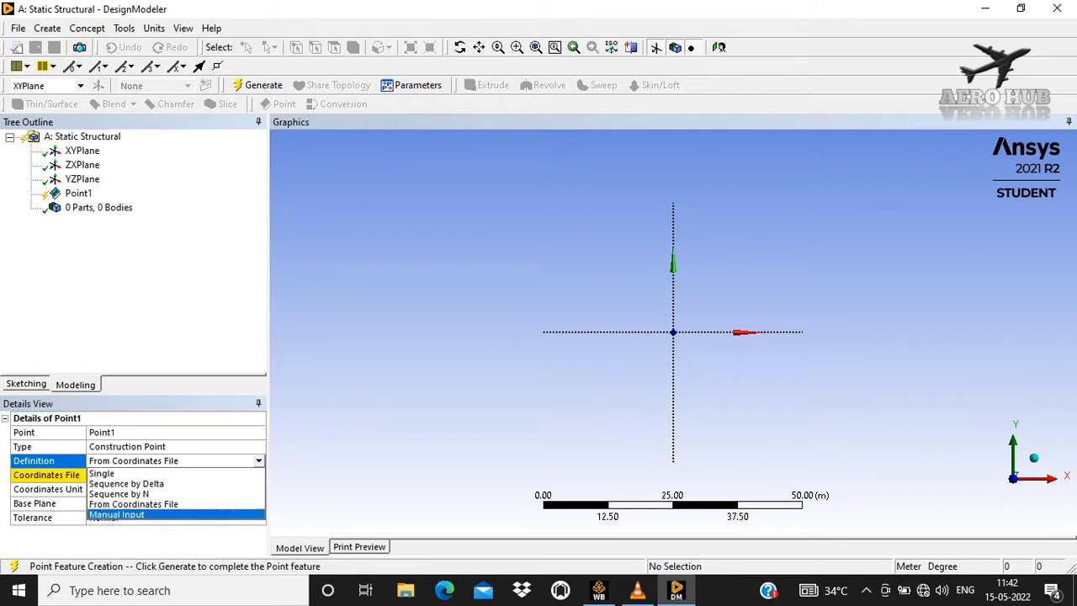
click(175, 514)
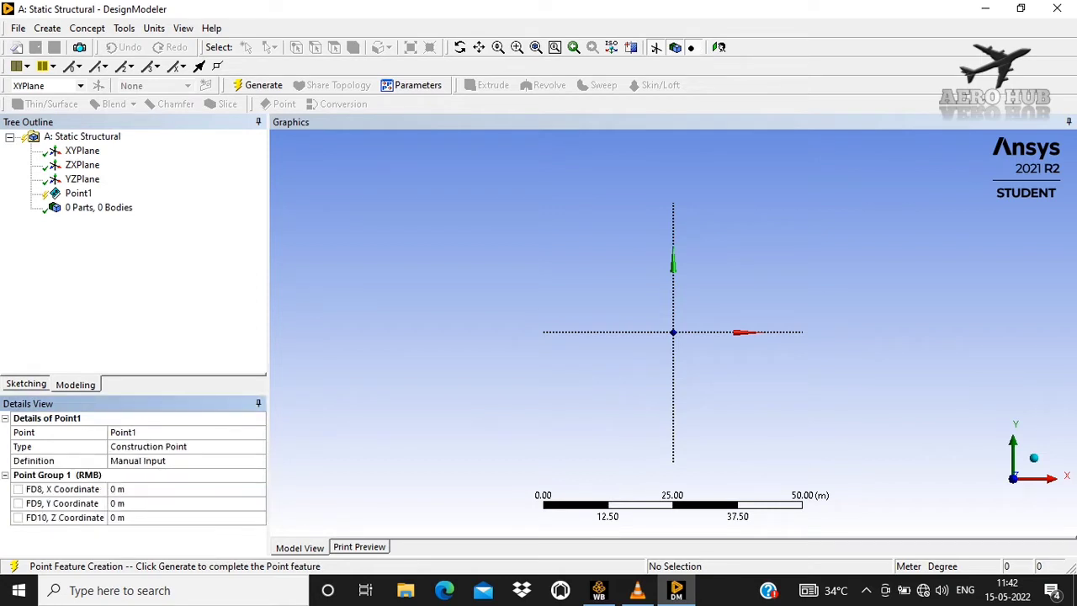
click(258, 85)
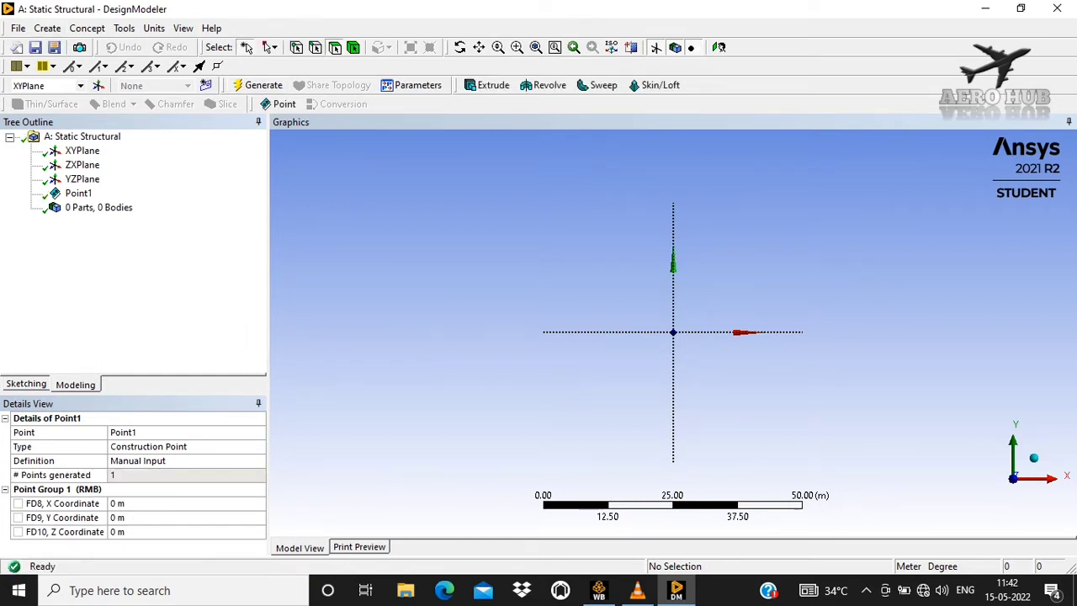
Step: Generate a second manually defined construction point with its X coordinate at 1.2 m
click(48, 28)
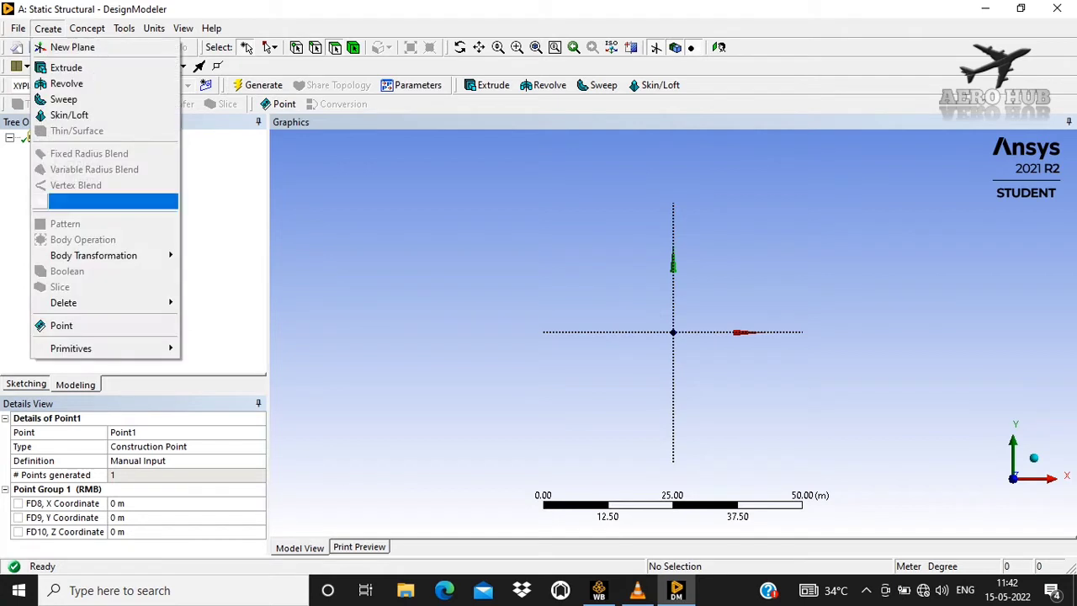
click(76, 325)
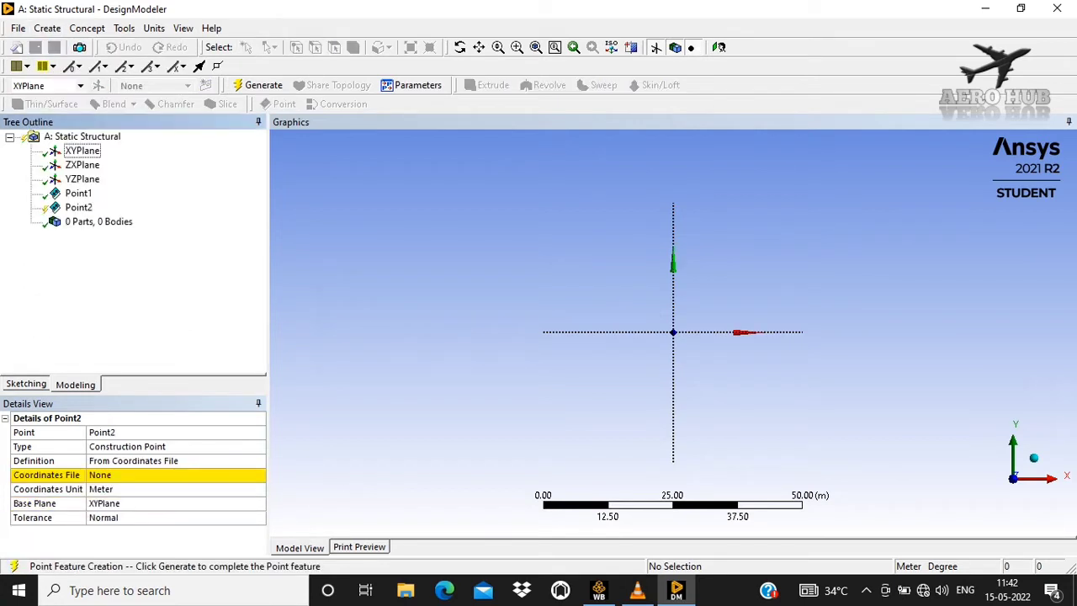
click(172, 461)
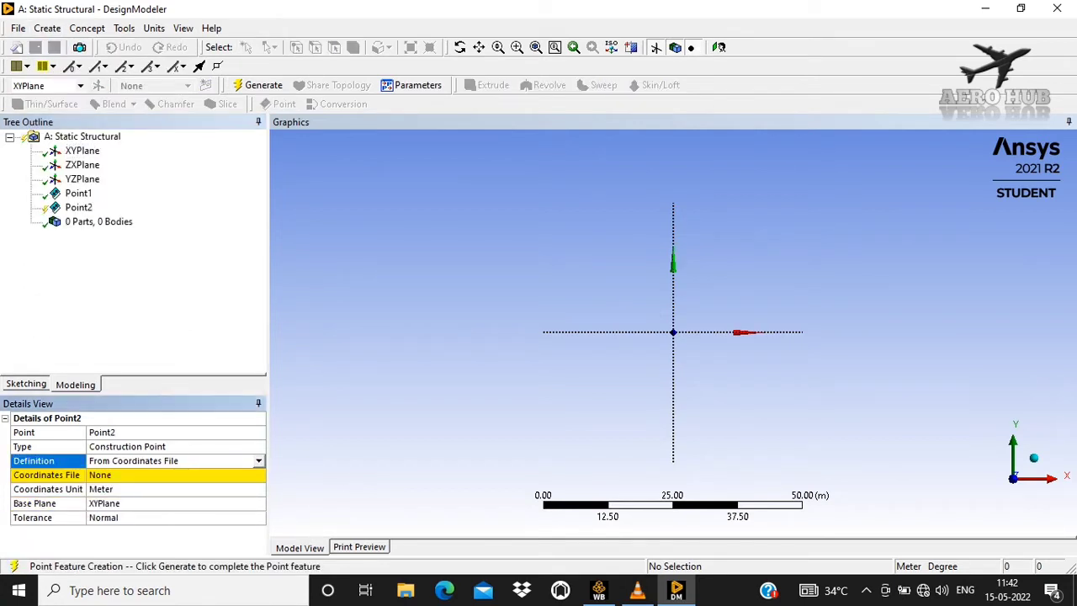
click(258, 461)
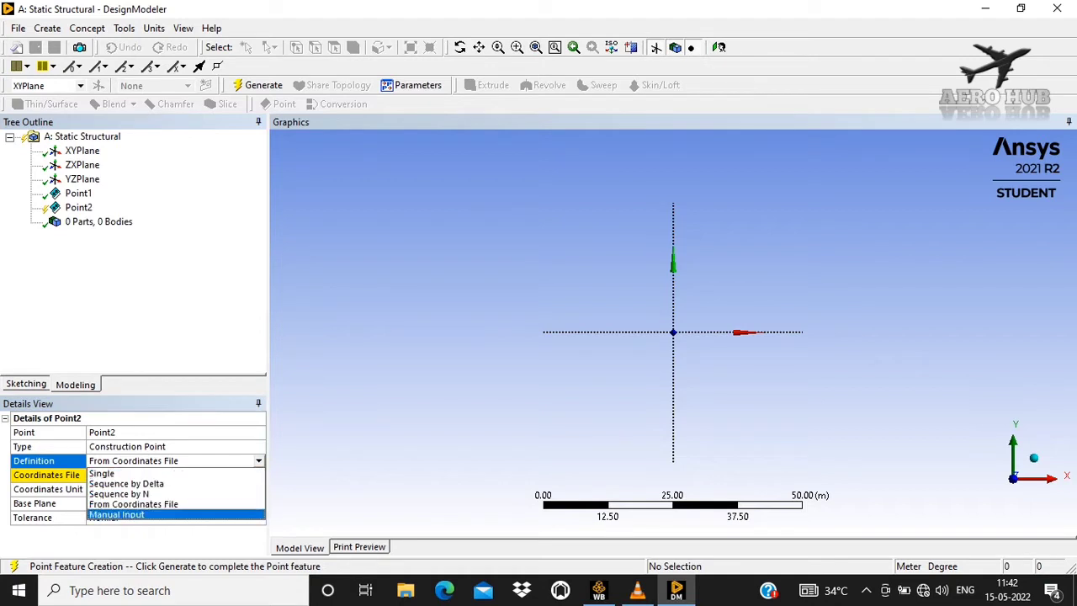
click(117, 514)
click(186, 489)
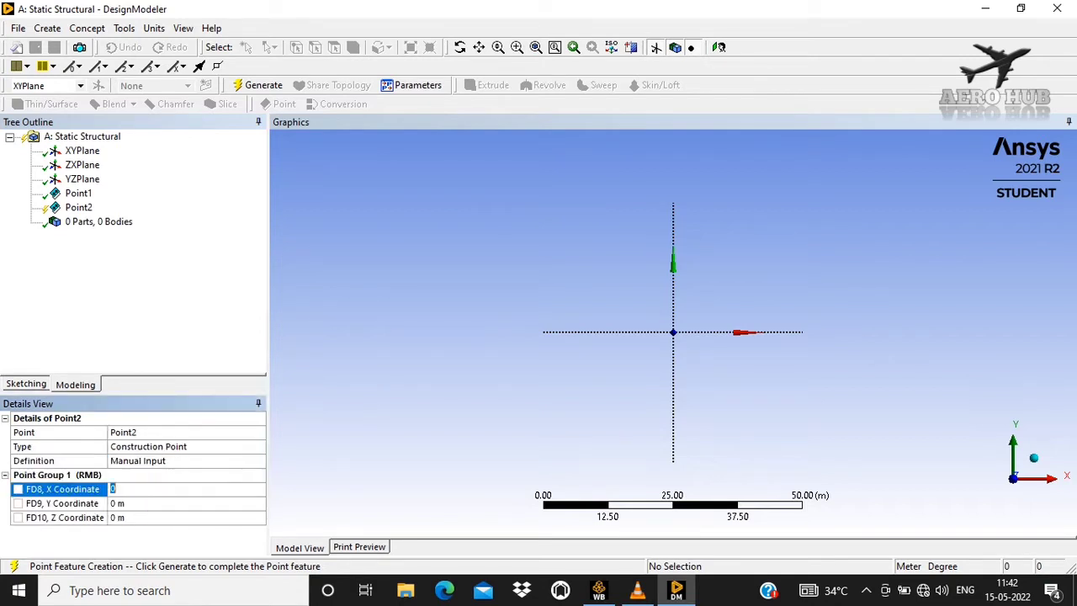
text(1.2)
key(Return)
click(259, 85)
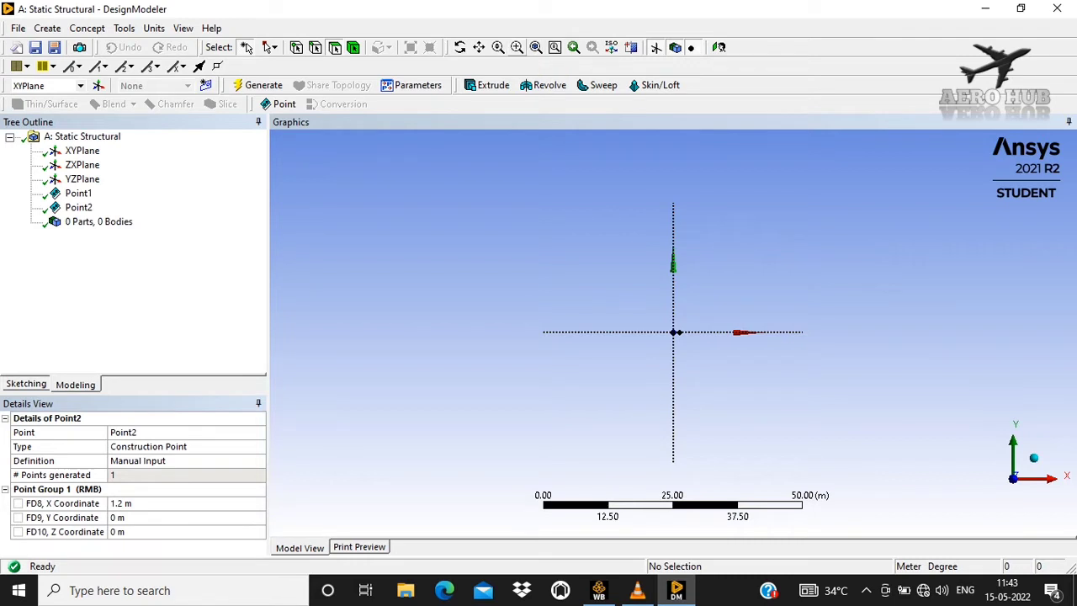
Step: Generate a line from points, joining the origin point to the point at X 1.2 m
click(517, 47)
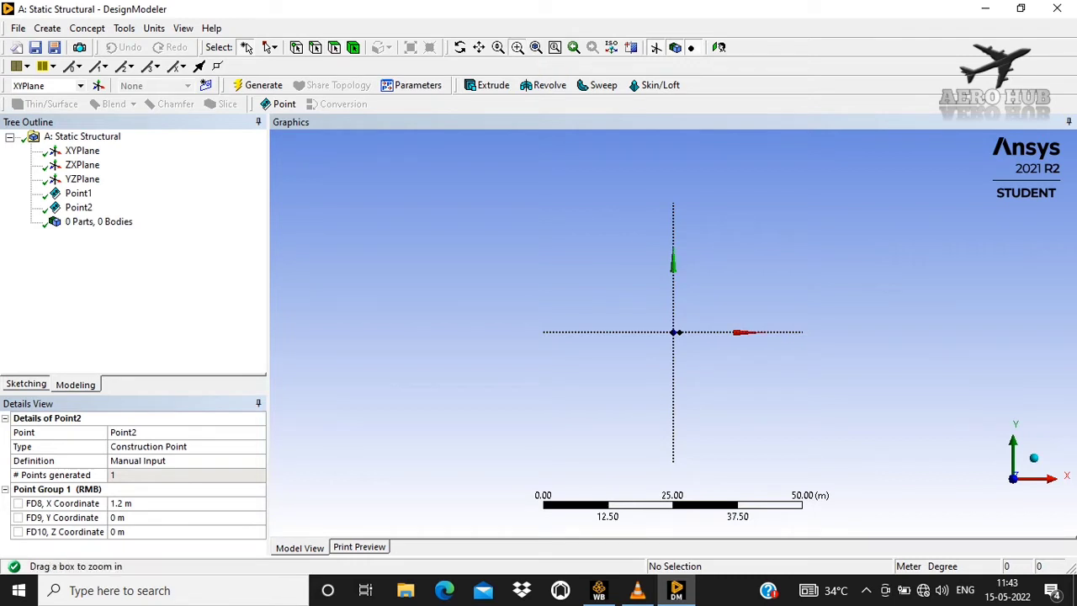
drag(592, 300, 810, 378)
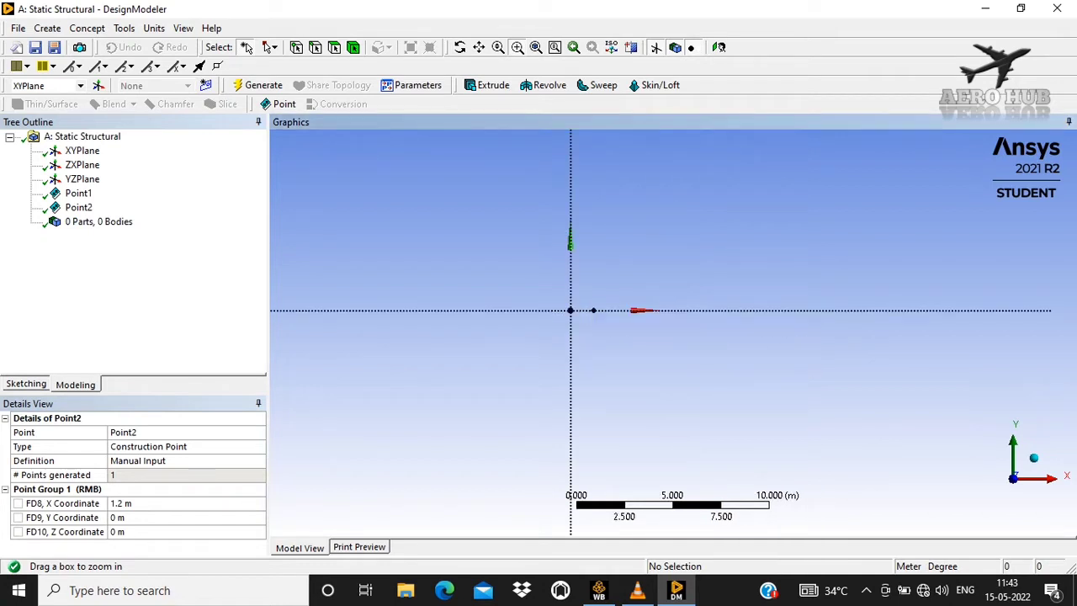
drag(518, 286, 678, 358)
drag(436, 231, 744, 310)
drag(481, 303, 900, 408)
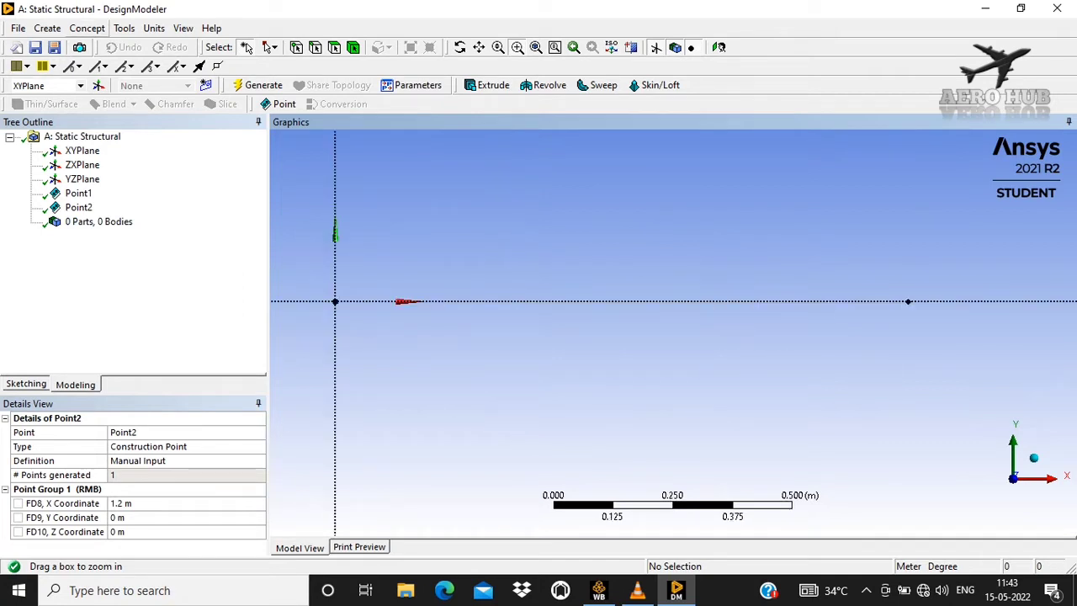
click(124, 28)
mouse_move(87, 27)
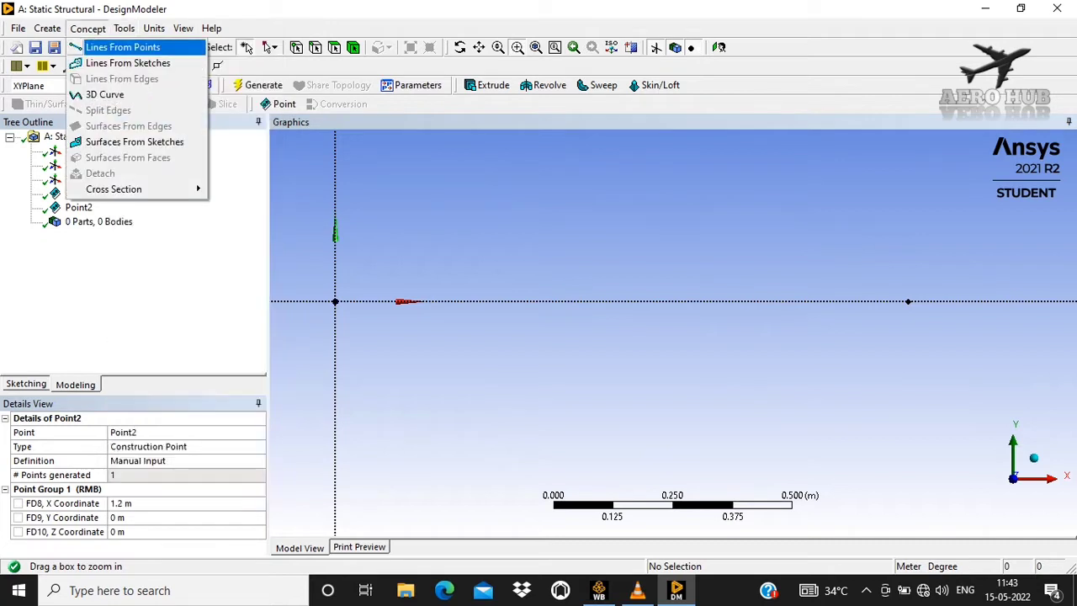
click(122, 47)
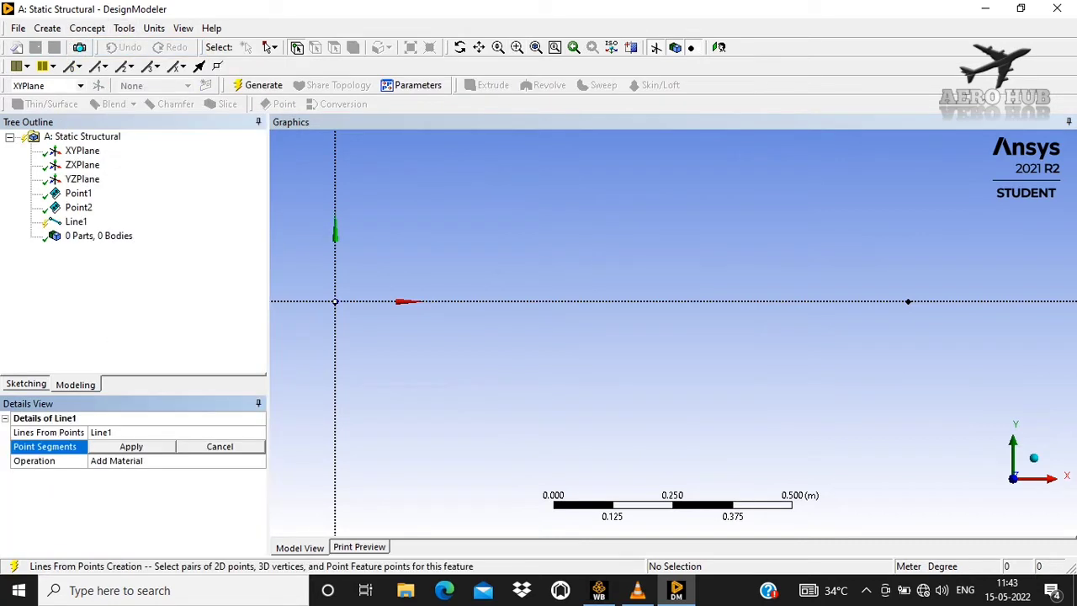
click(335, 301)
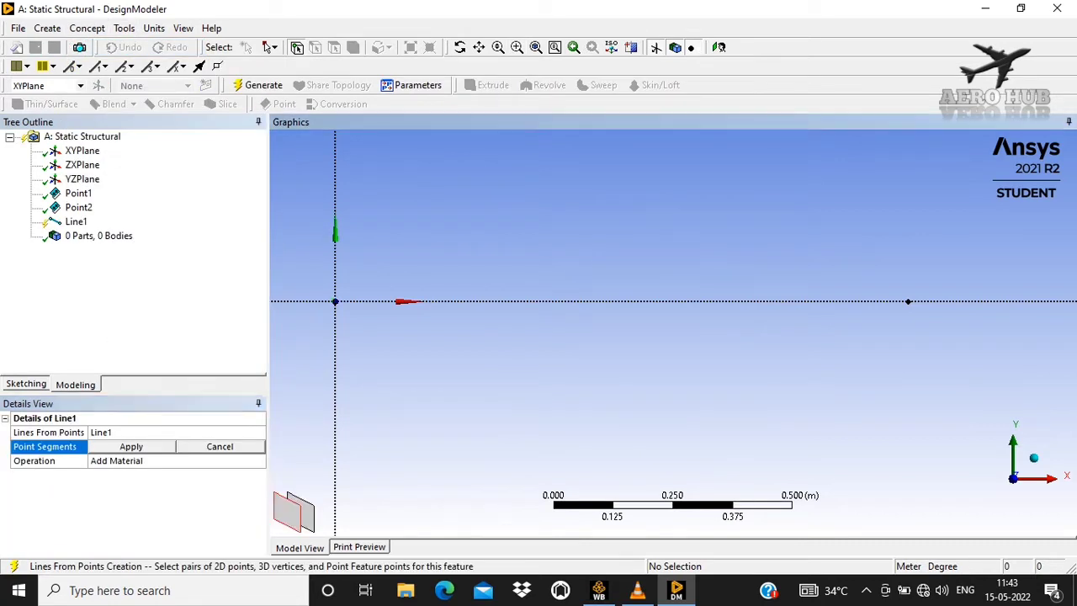
click(908, 302)
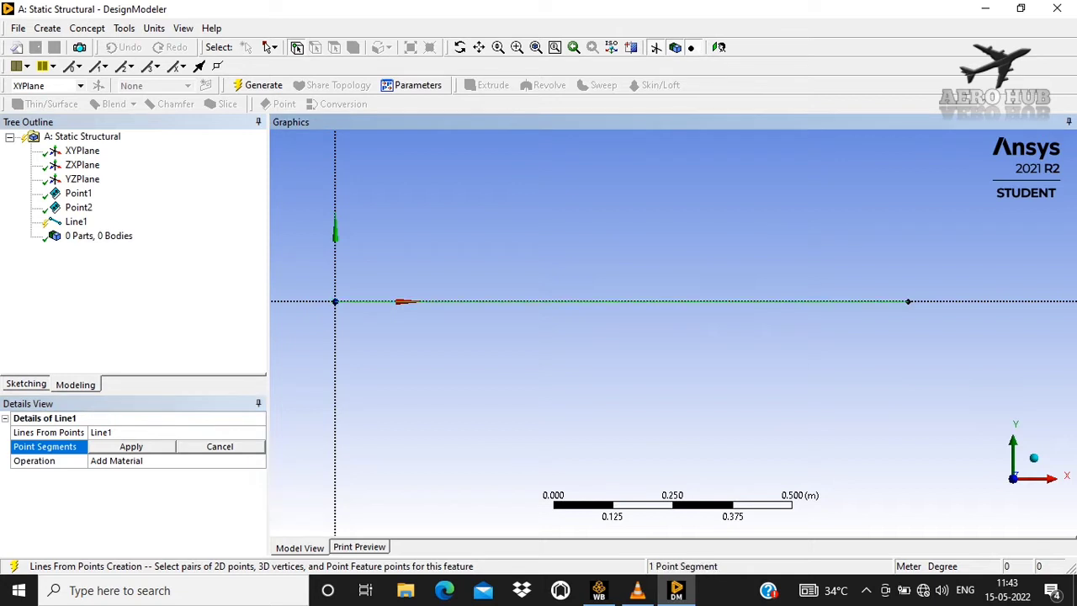
click(131, 447)
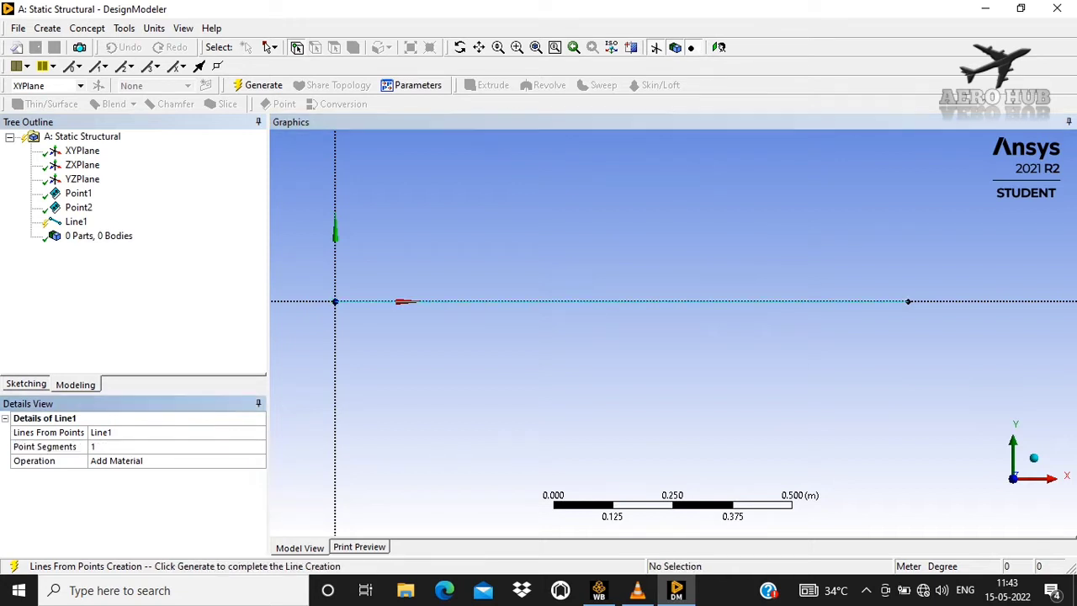
click(256, 85)
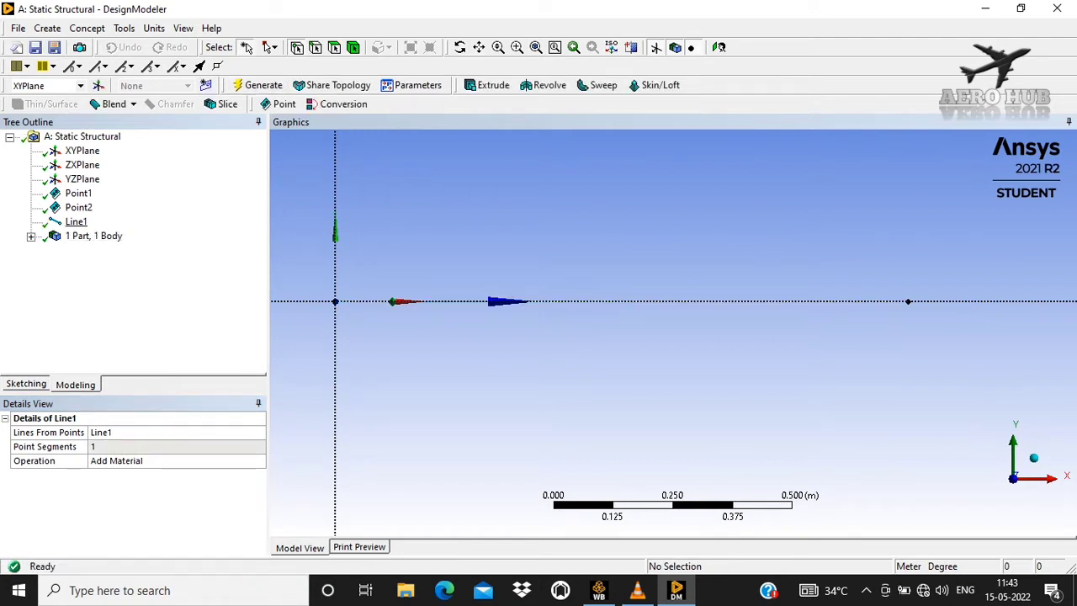
click(75, 221)
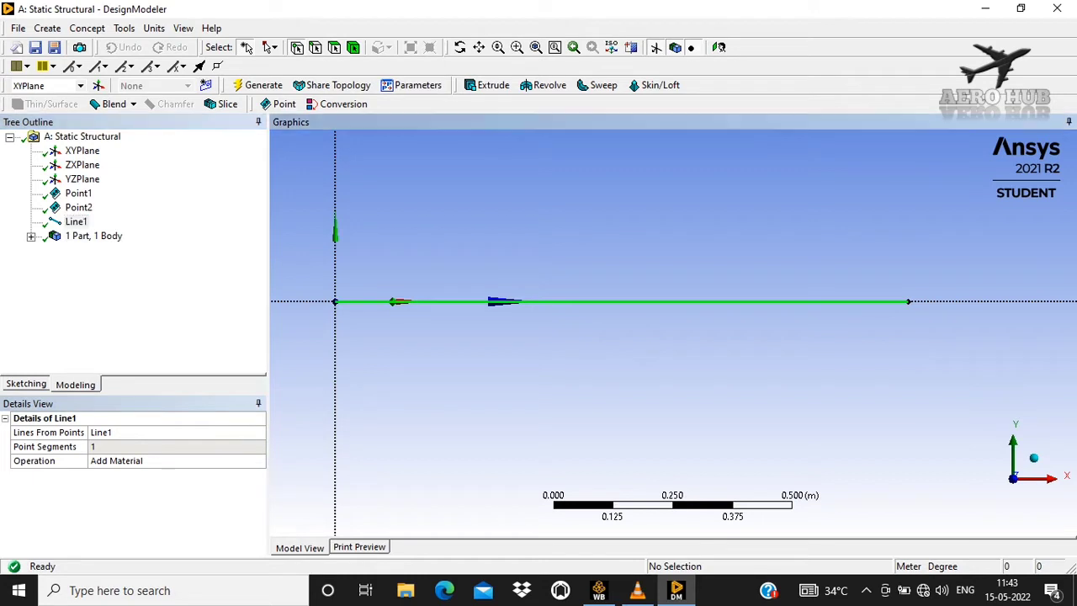
Step: Add an I Section cross section with its default dimensions and review them
click(48, 28)
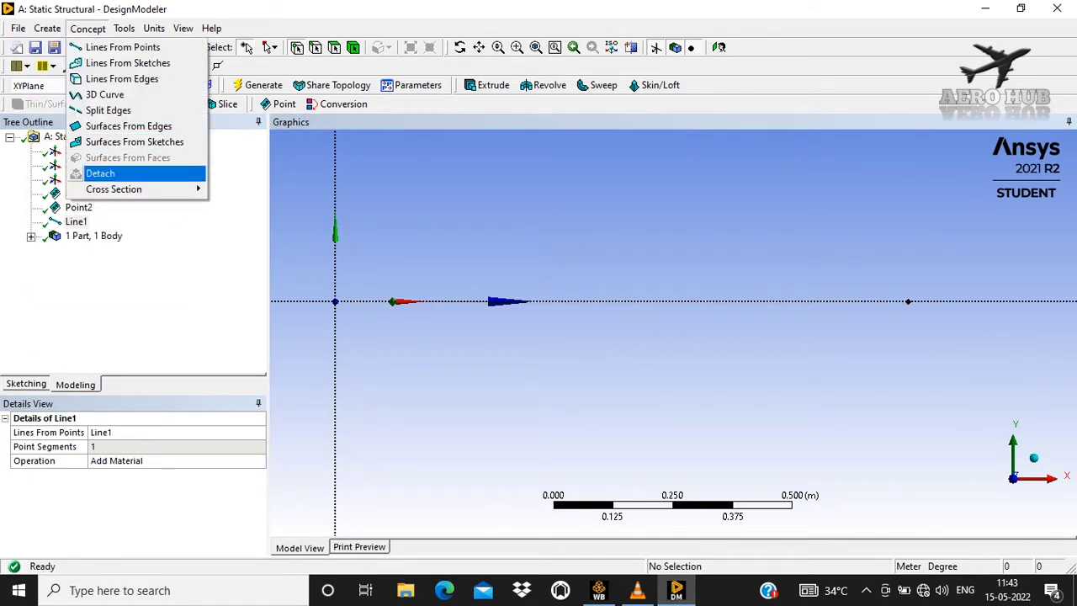
mouse_move(126, 189)
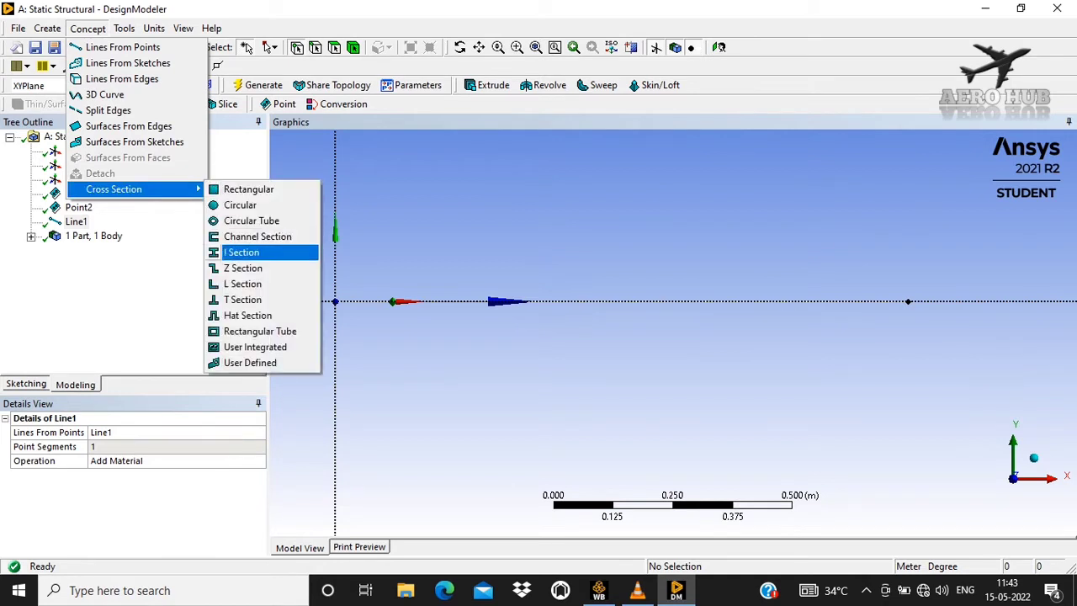
key(Return)
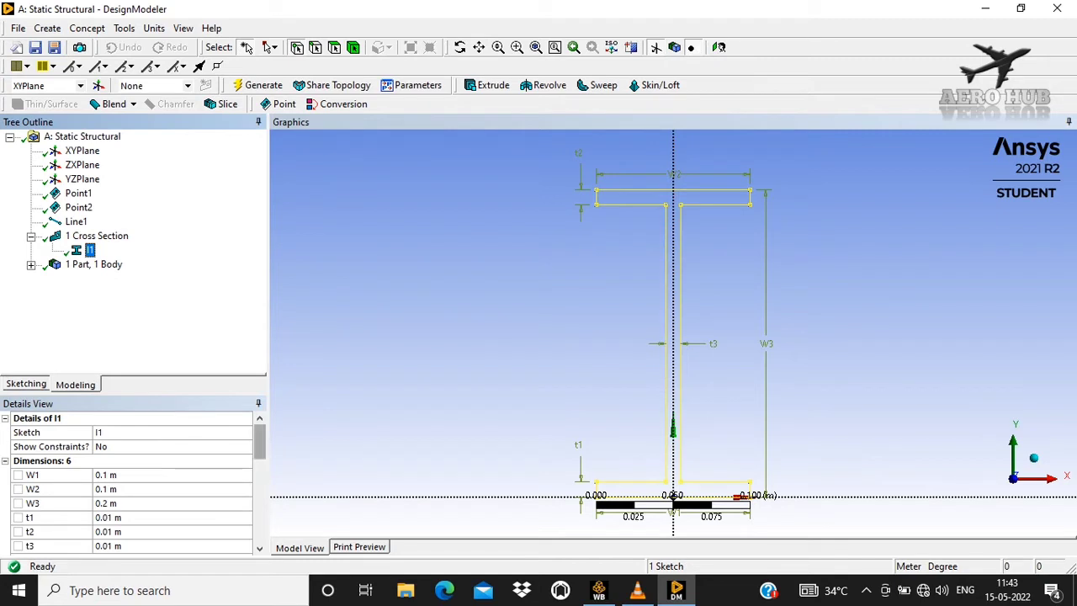
drag(260, 442, 260, 452)
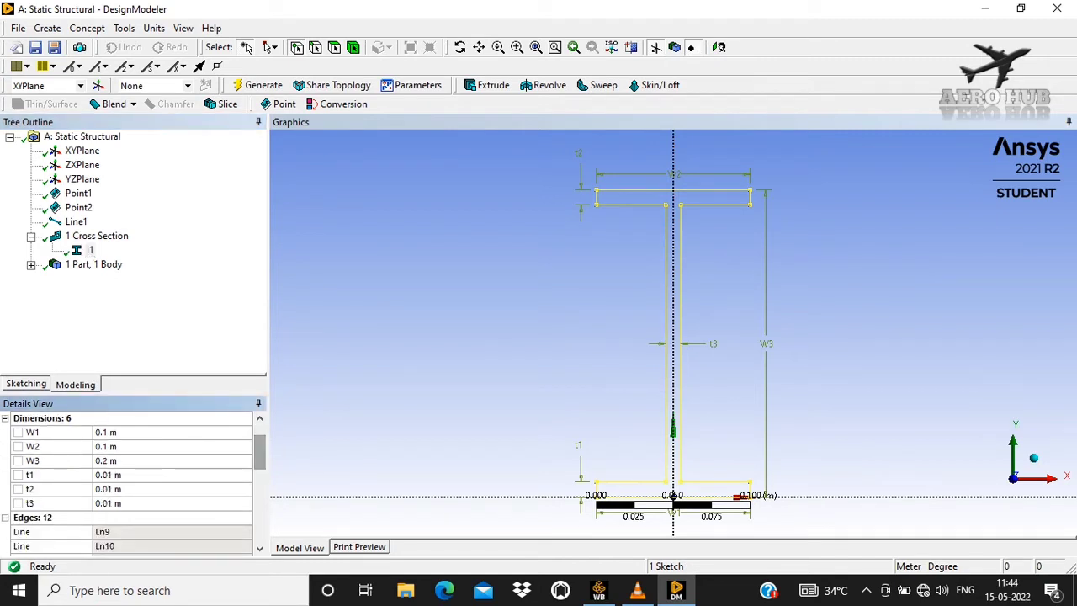
Step: Assign the I1 cross section to the line body
click(31, 264)
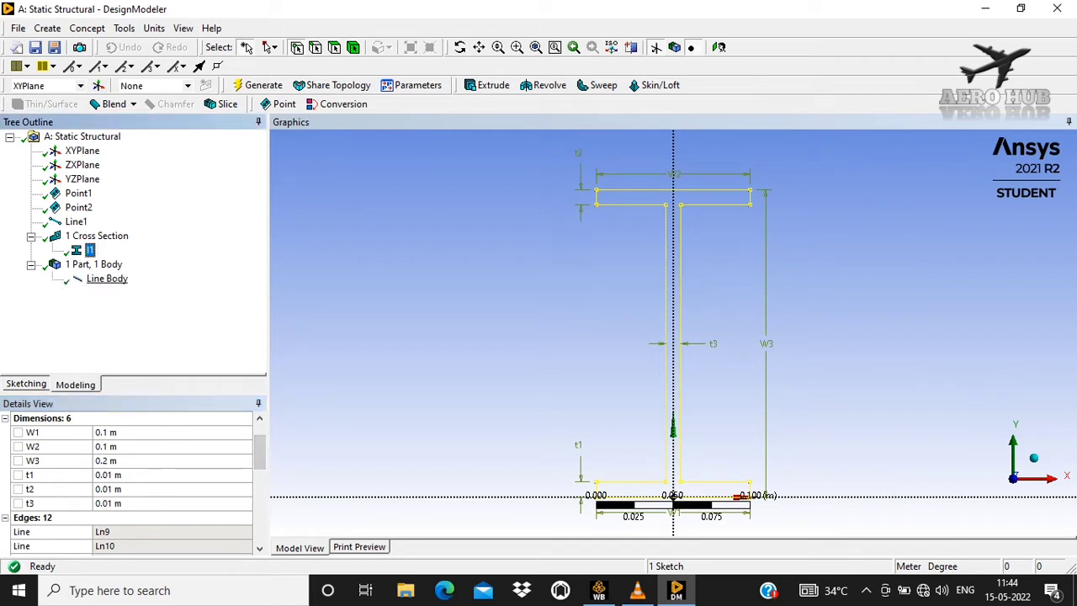
click(107, 278)
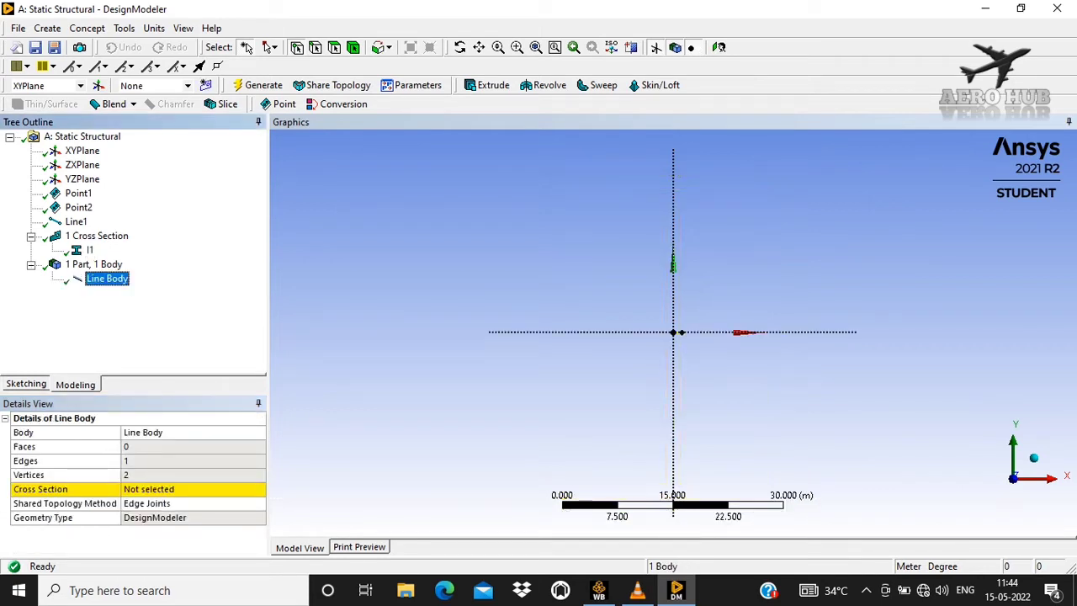
click(192, 489)
click(259, 489)
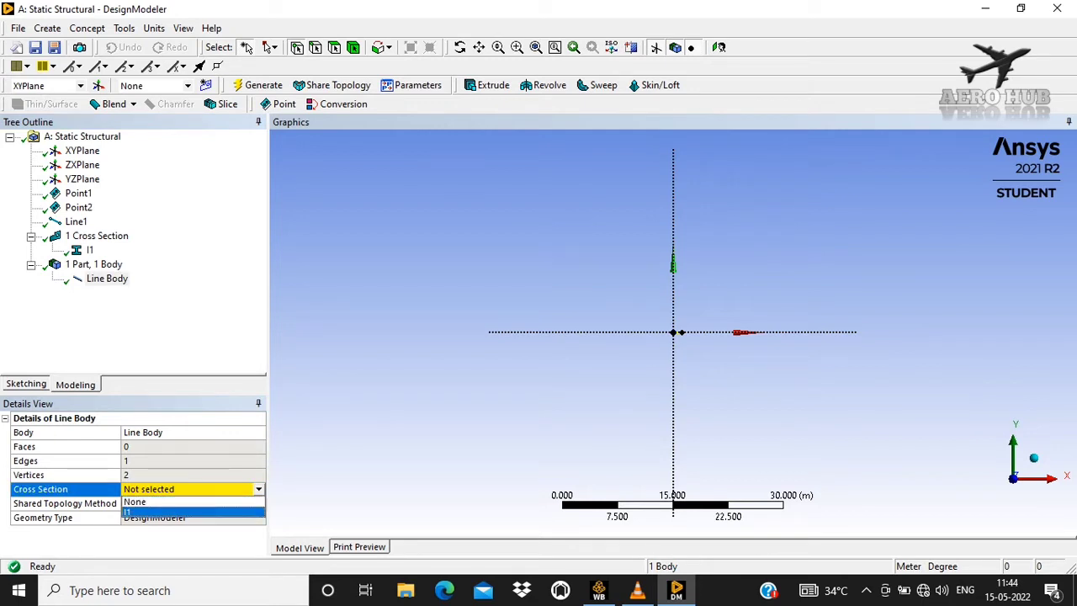
click(130, 512)
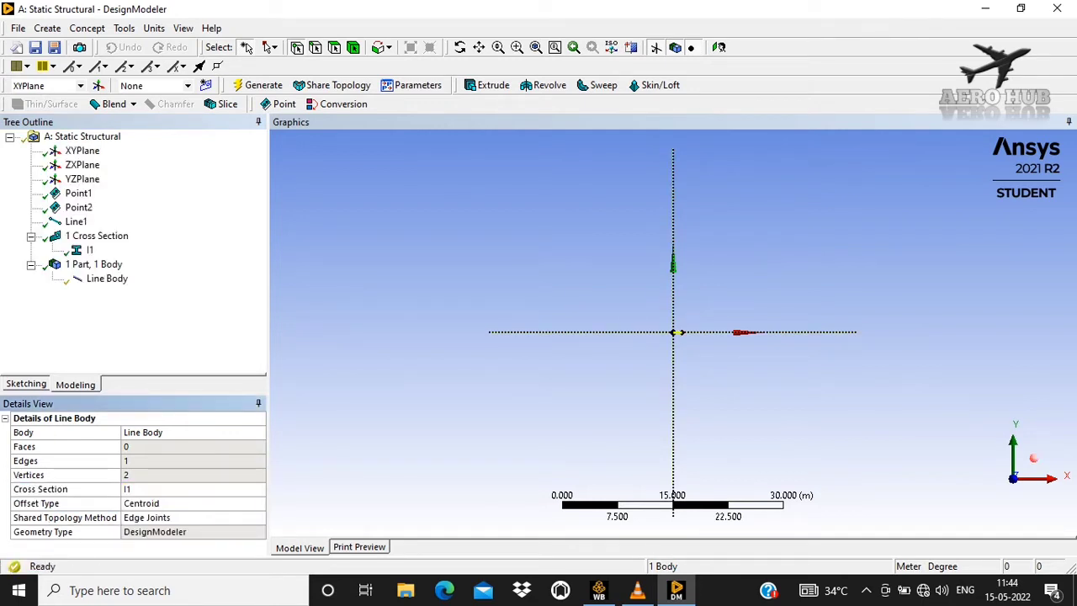
Step: Show the beam's cross-section solid in isometric view, and close the geometry editor to return to the Workbench project
click(1033, 457)
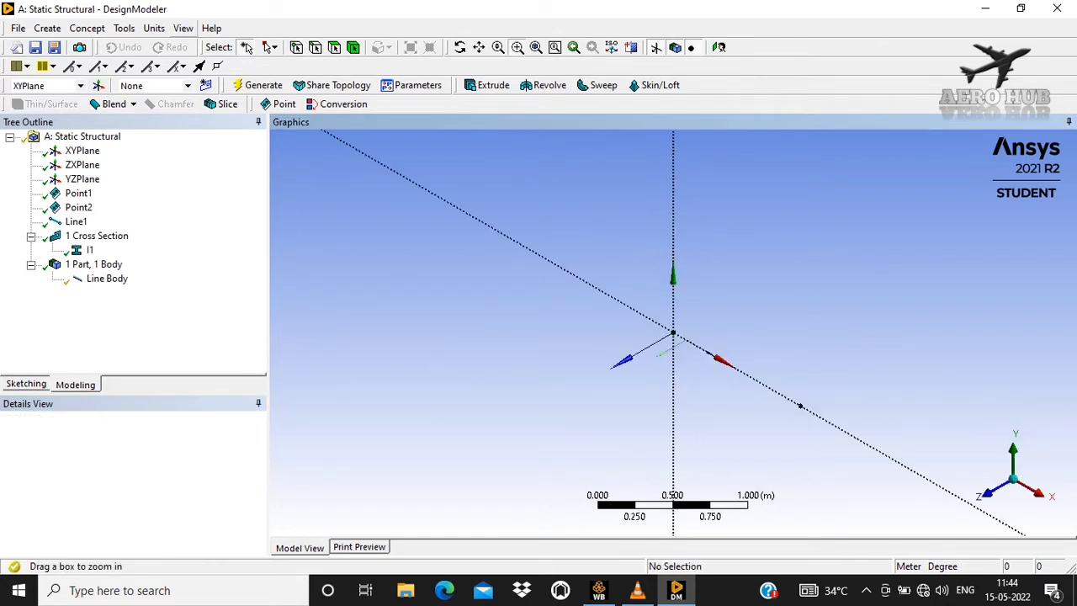
click(183, 28)
click(231, 196)
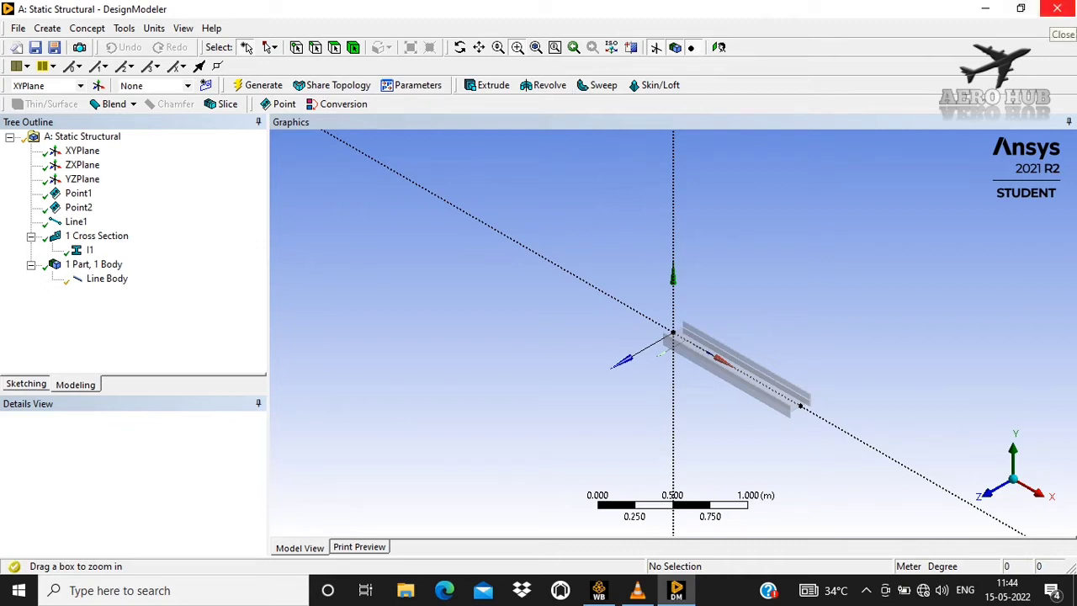
click(1057, 8)
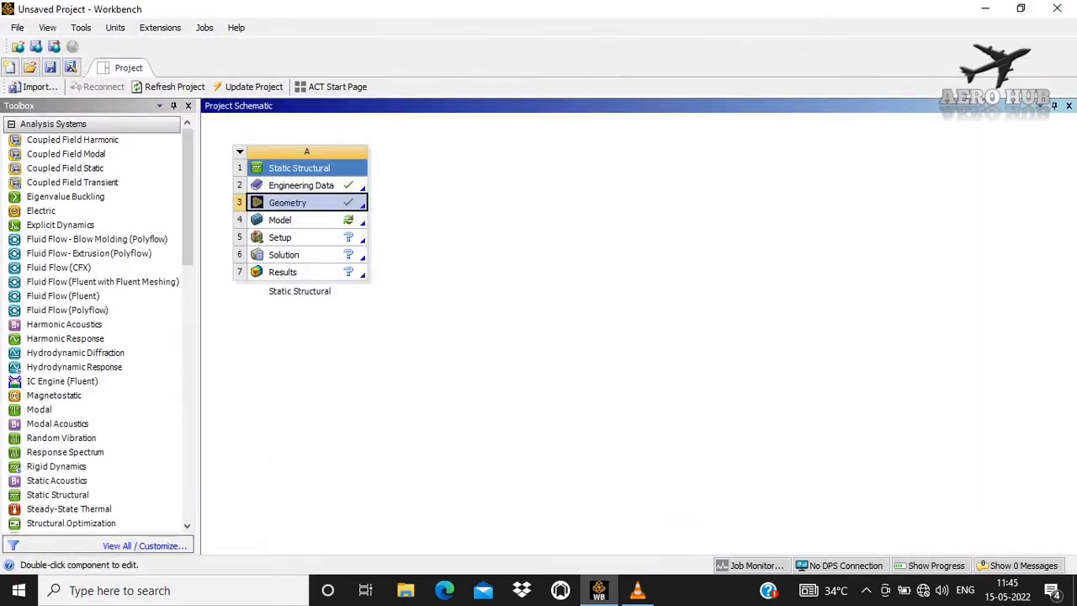
Step: Open the Static Structural model in Mechanical and review the line body's definition and material assignment
double_click(280, 220)
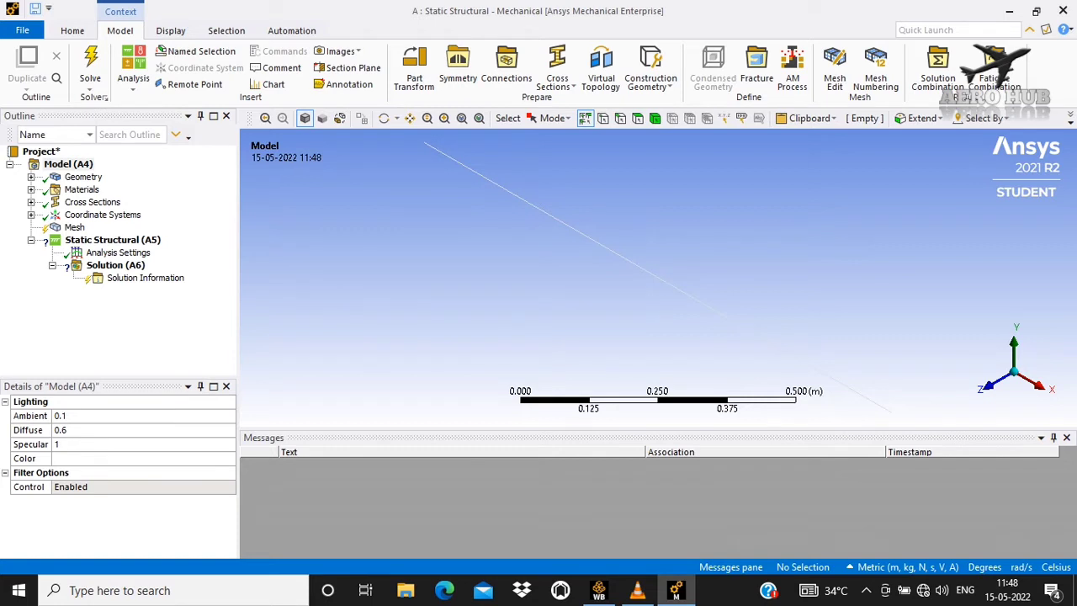
click(31, 177)
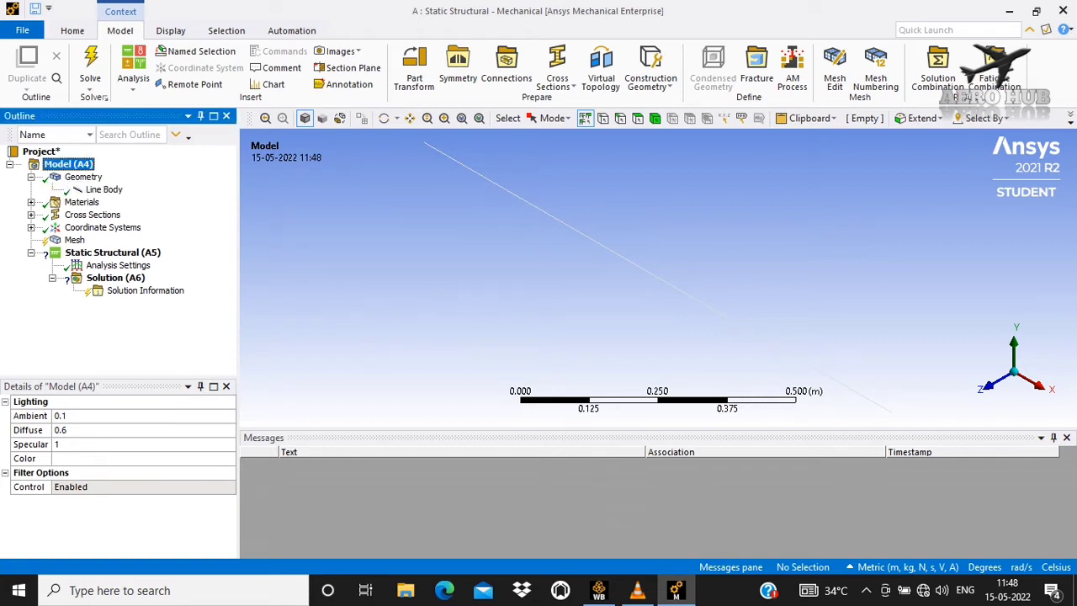
click(103, 189)
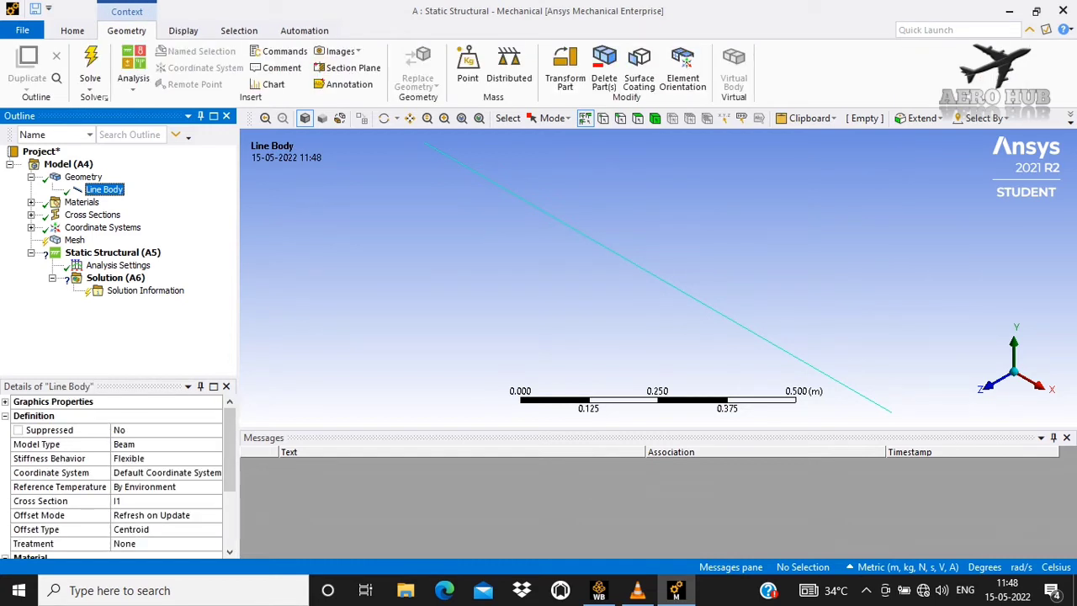
click(5, 401)
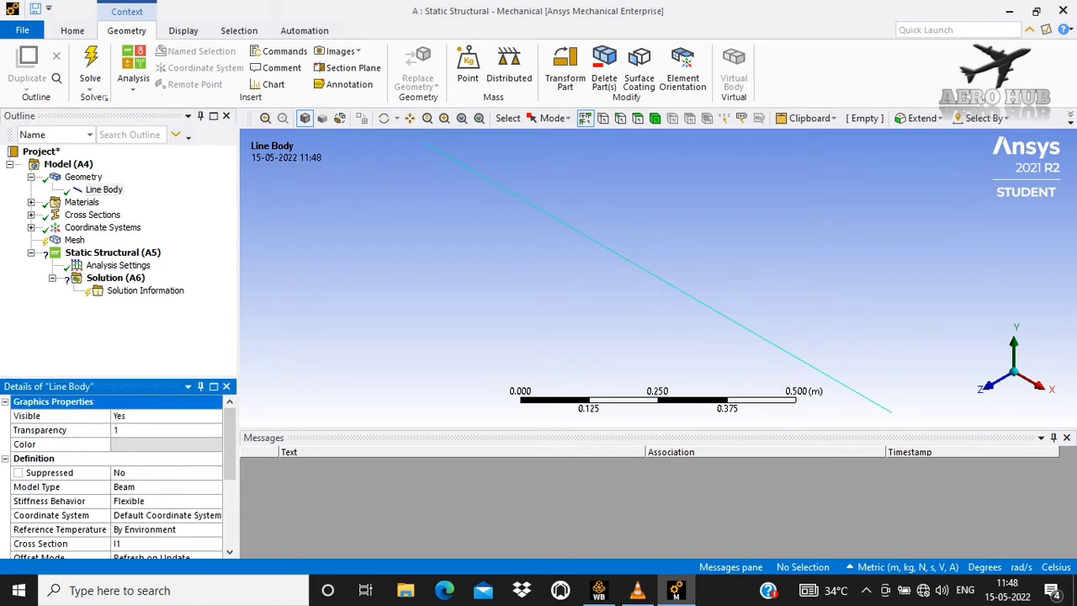
click(5, 402)
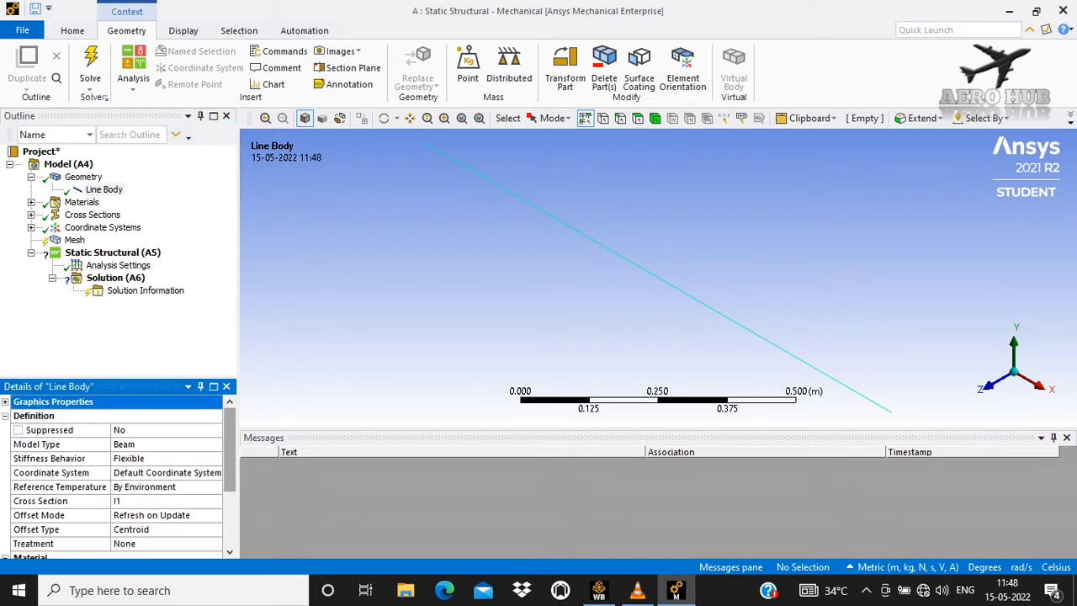
scroll(118, 472, down, 3)
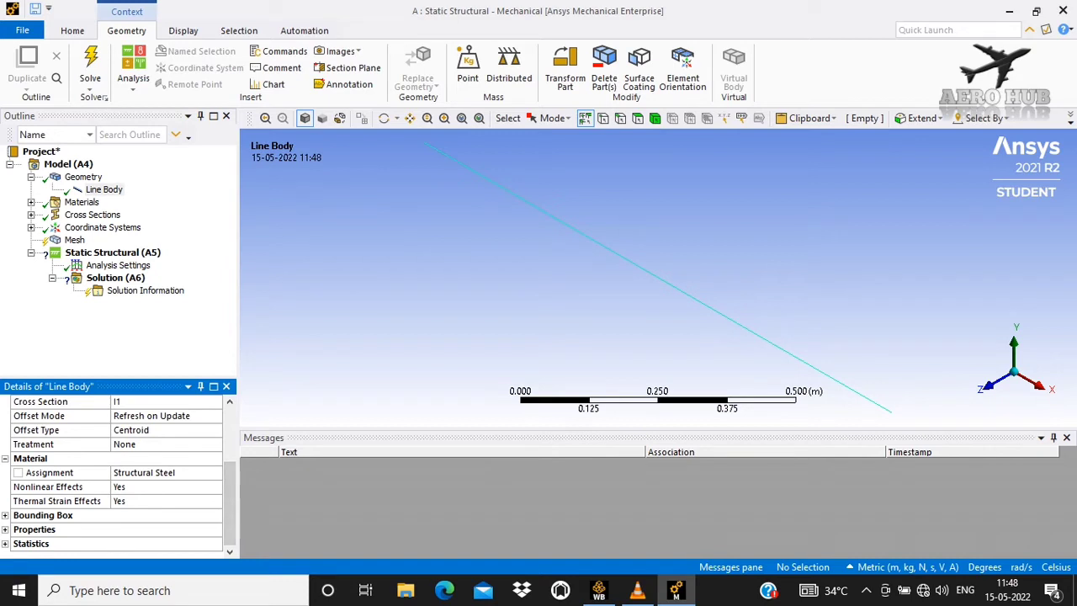
click(164, 472)
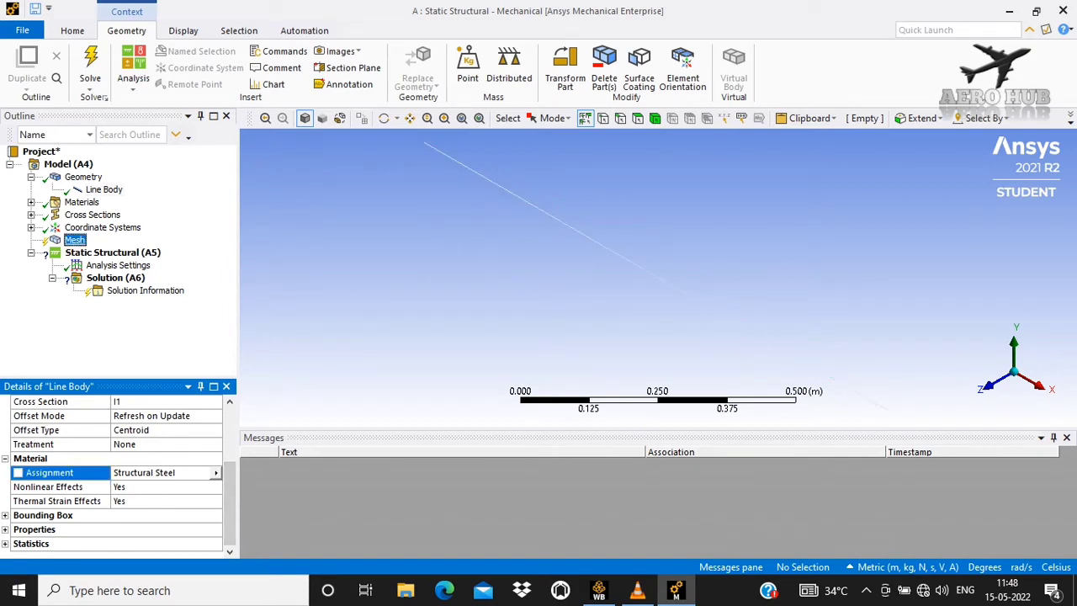
Step: Generate the beam's mesh with the default element size
right_click(74, 240)
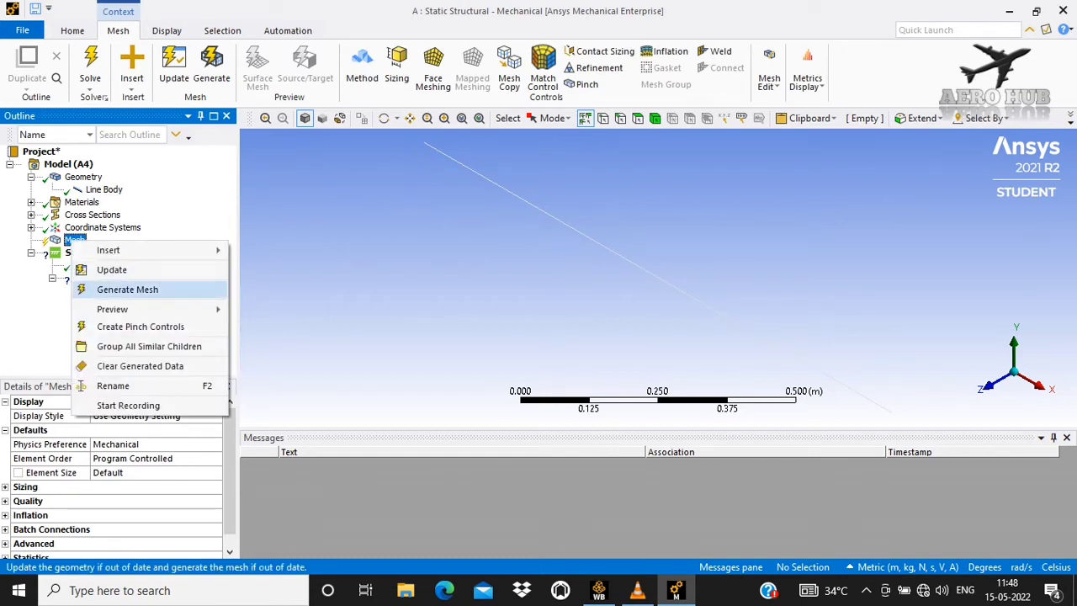
click(127, 289)
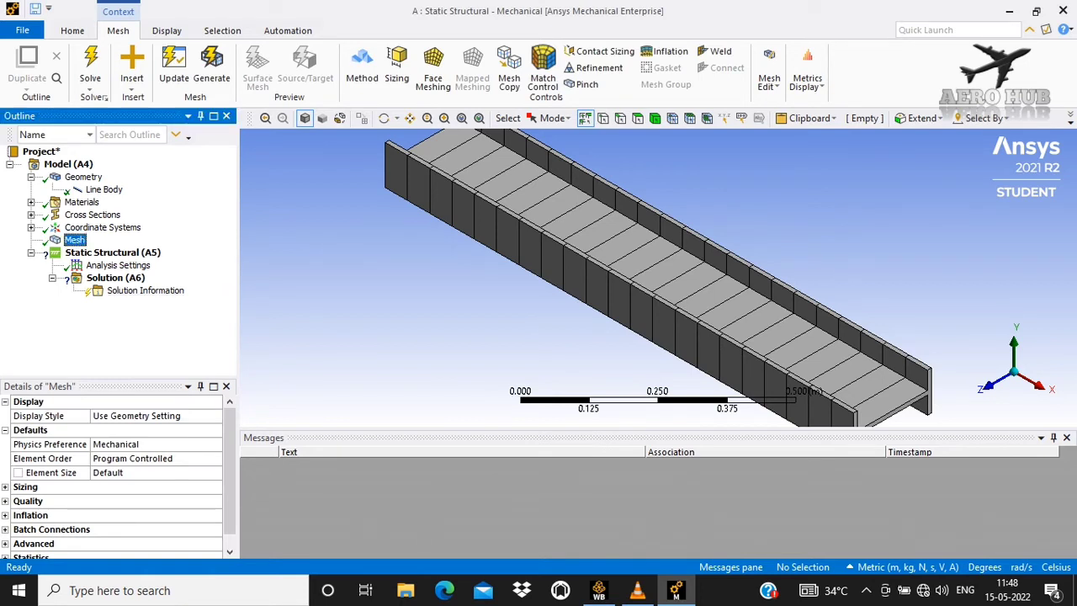
click(155, 472)
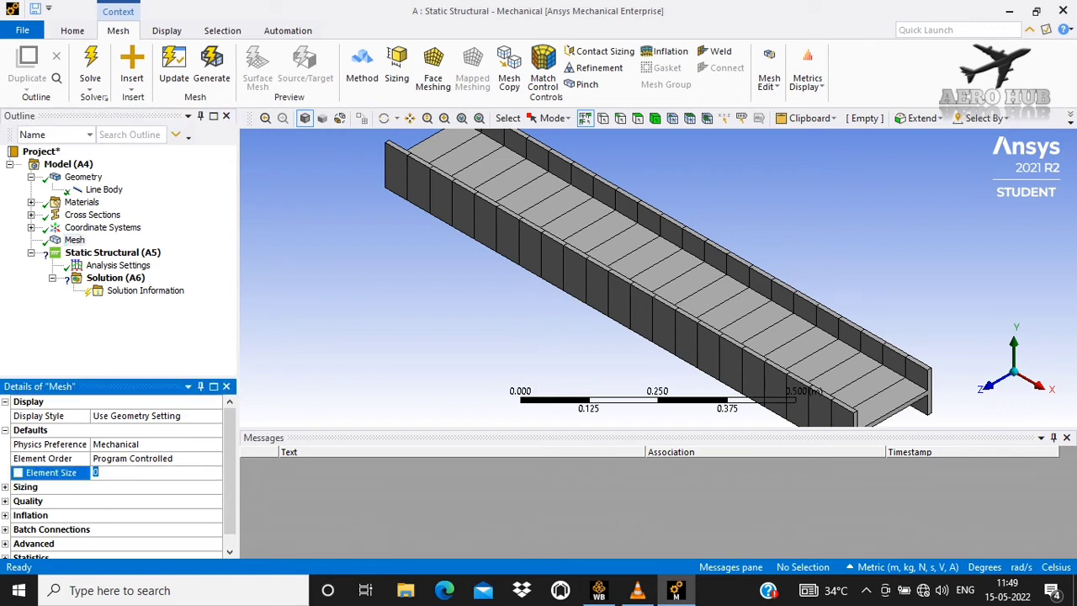
Step: Add a Fixed Support to the static structural analysis at the beam's end vertex at the origin
click(112, 252)
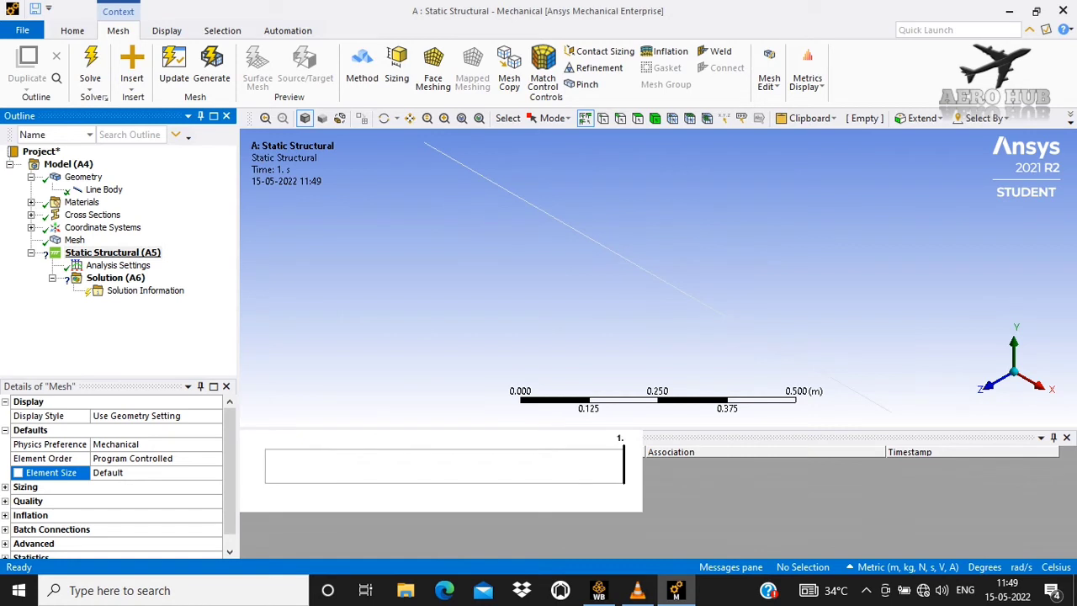
right_click(102, 252)
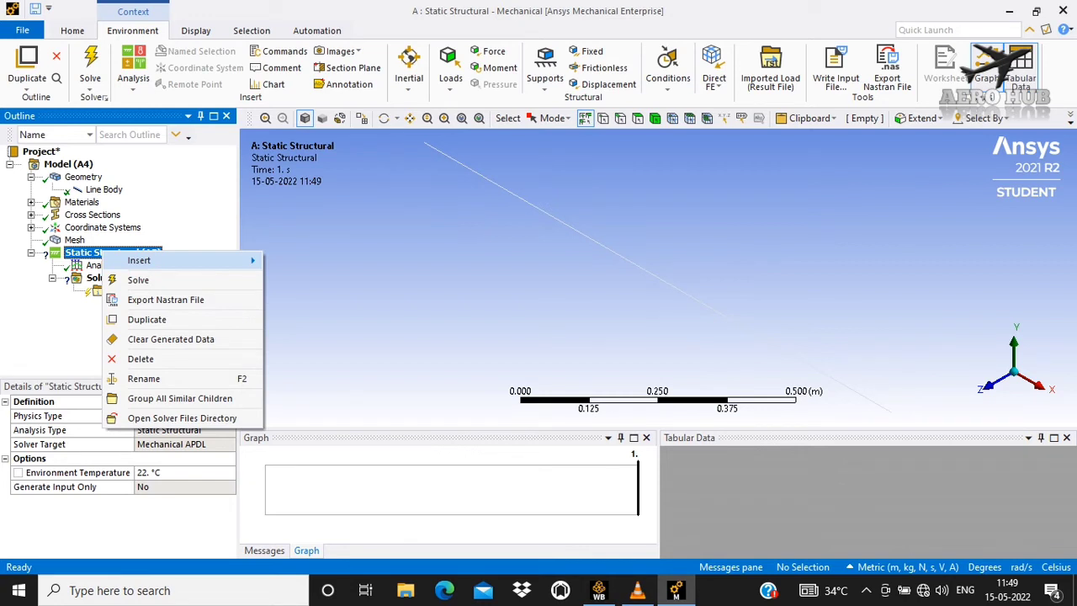
click(311, 353)
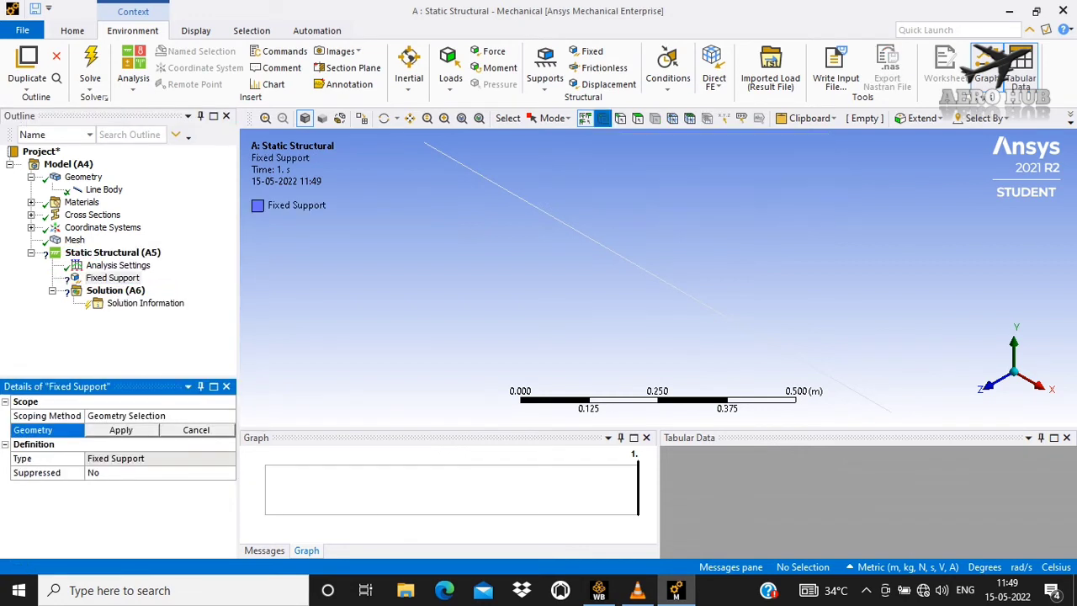
click(603, 118)
click(424, 143)
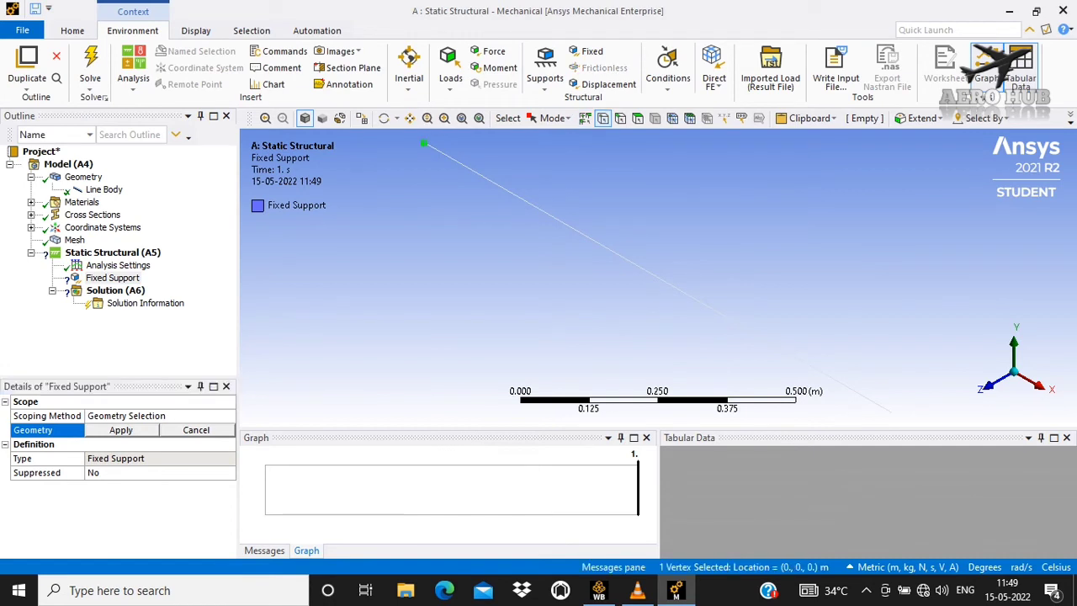
click(121, 430)
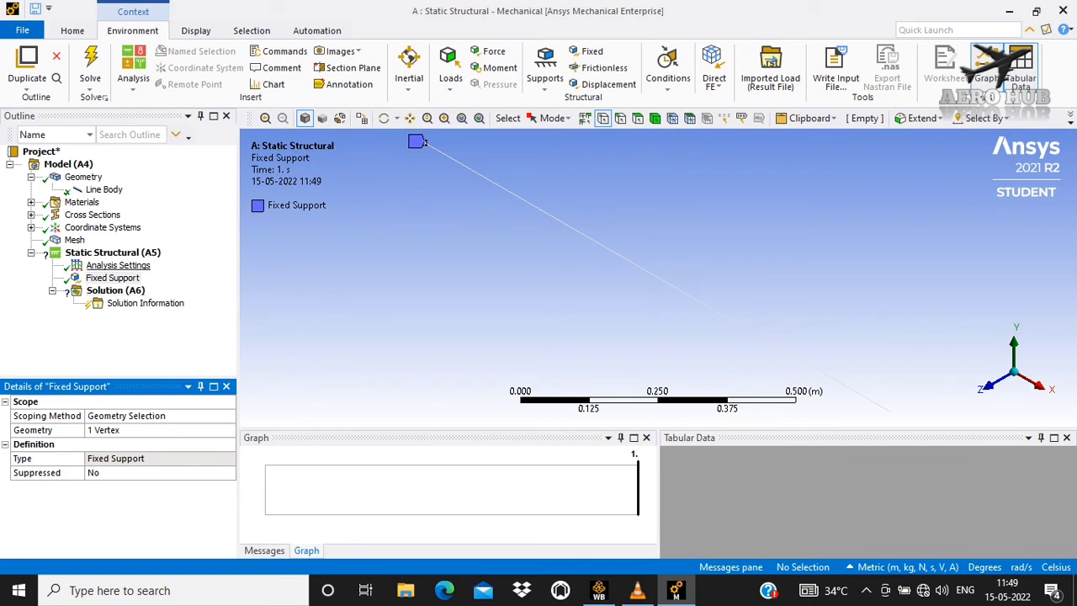
Step: Add a Force load scoped to the beam's free end vertex at X 1.2 m
click(101, 253)
right_click(94, 253)
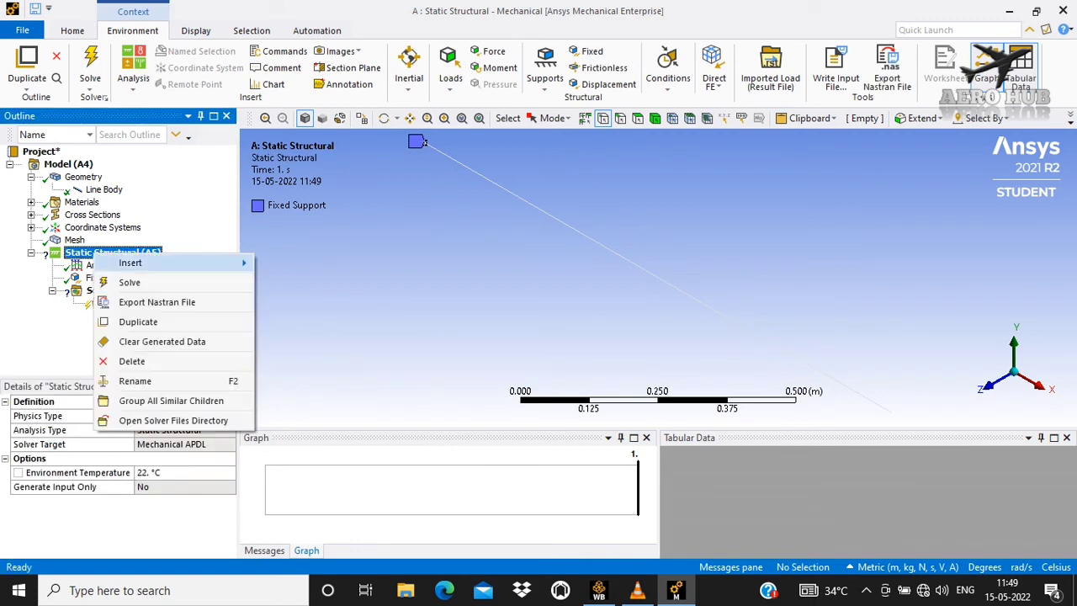
mouse_move(168, 263)
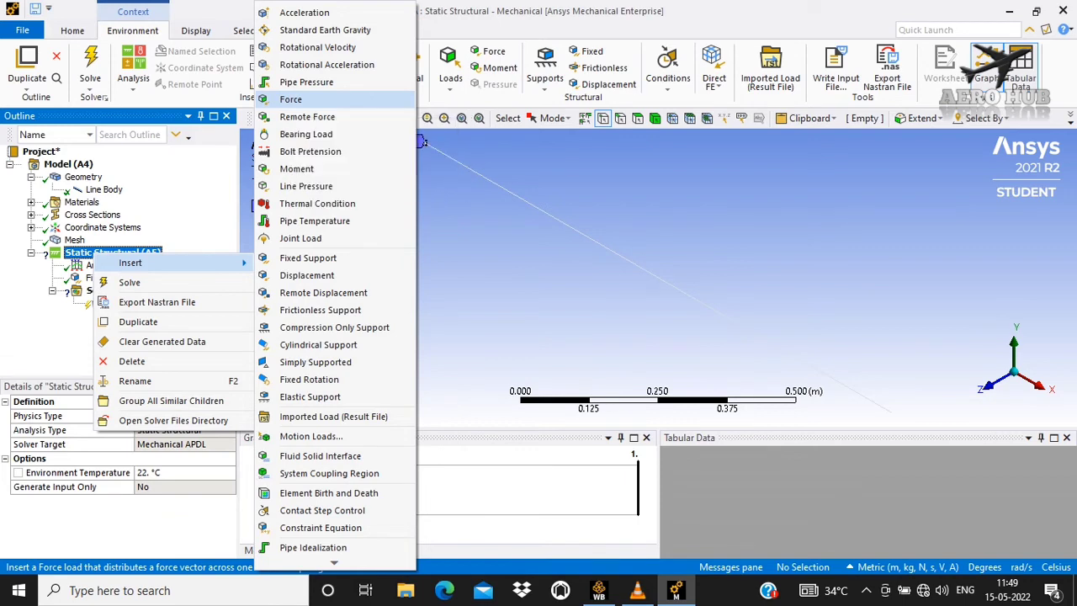
click(308, 257)
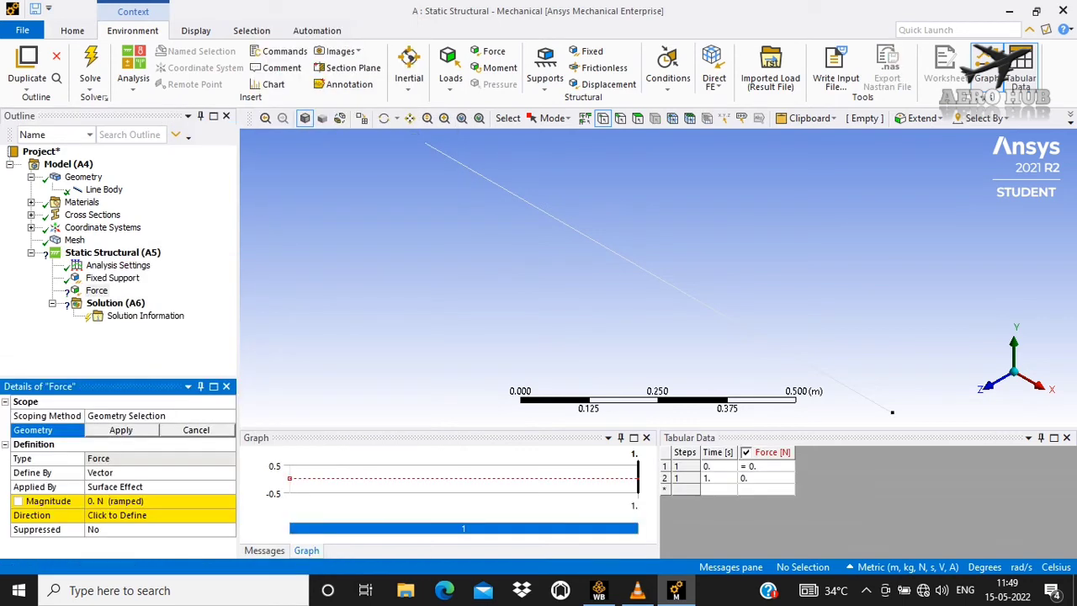
click(892, 413)
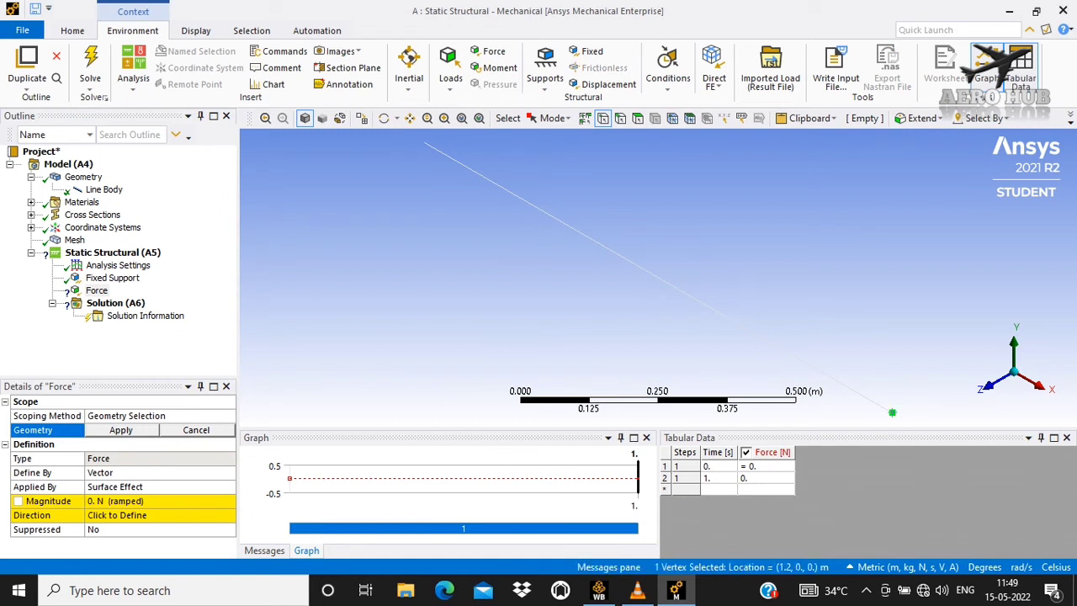
click(121, 430)
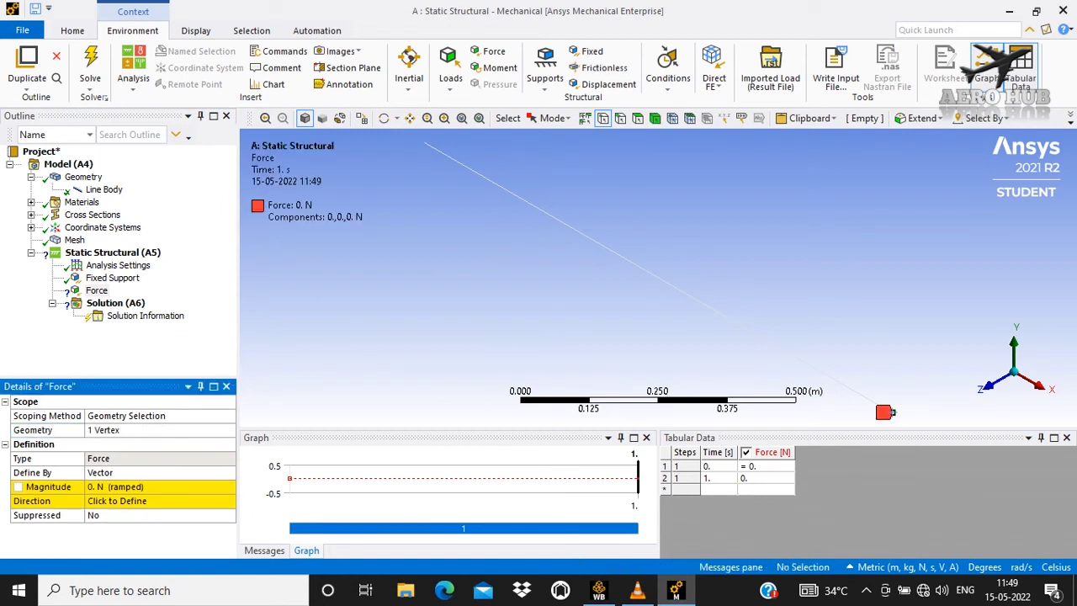
Step: Define the force by components and set its Y component to -100 N
click(158, 472)
click(228, 472)
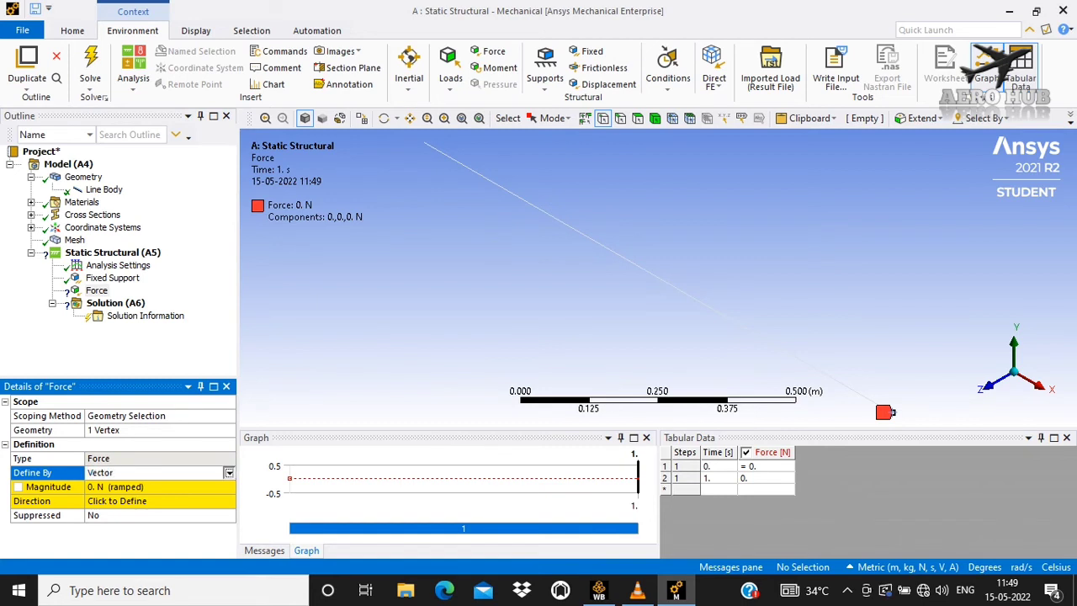
click(113, 486)
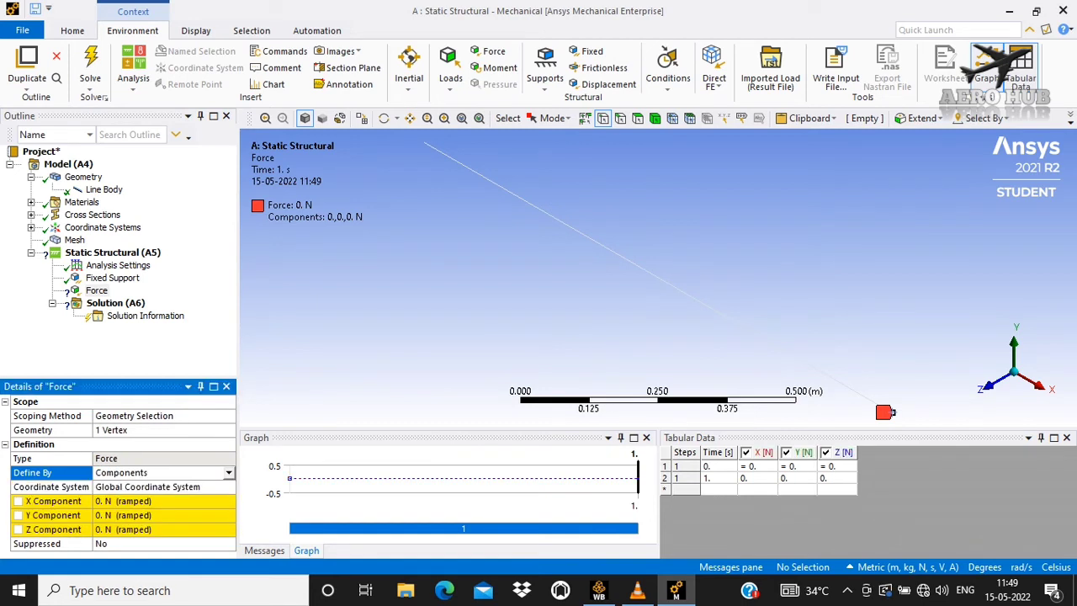
click(160, 515)
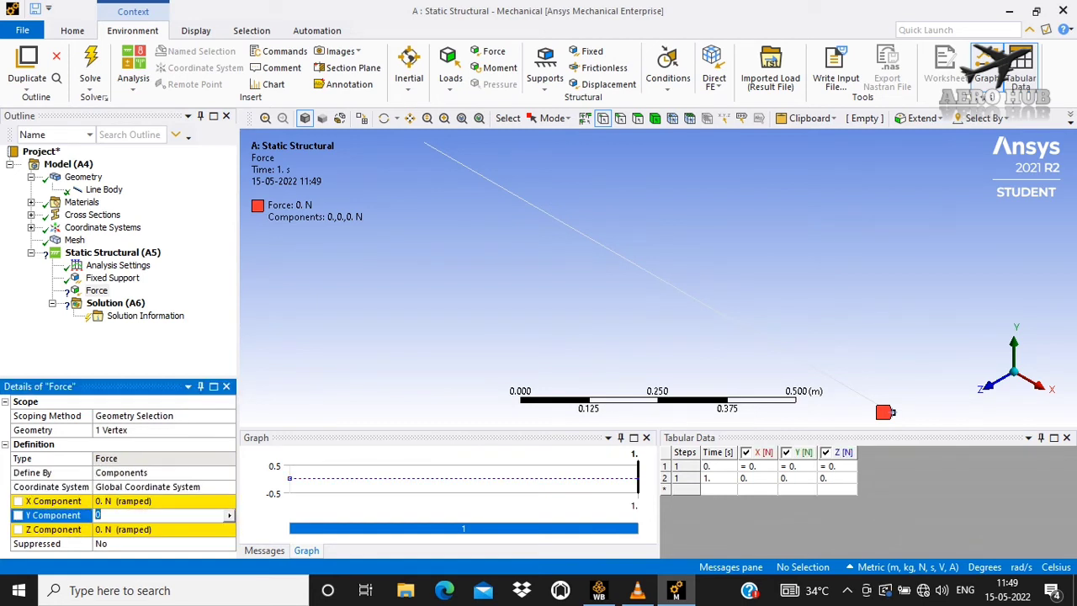
text(-100)
key(Return)
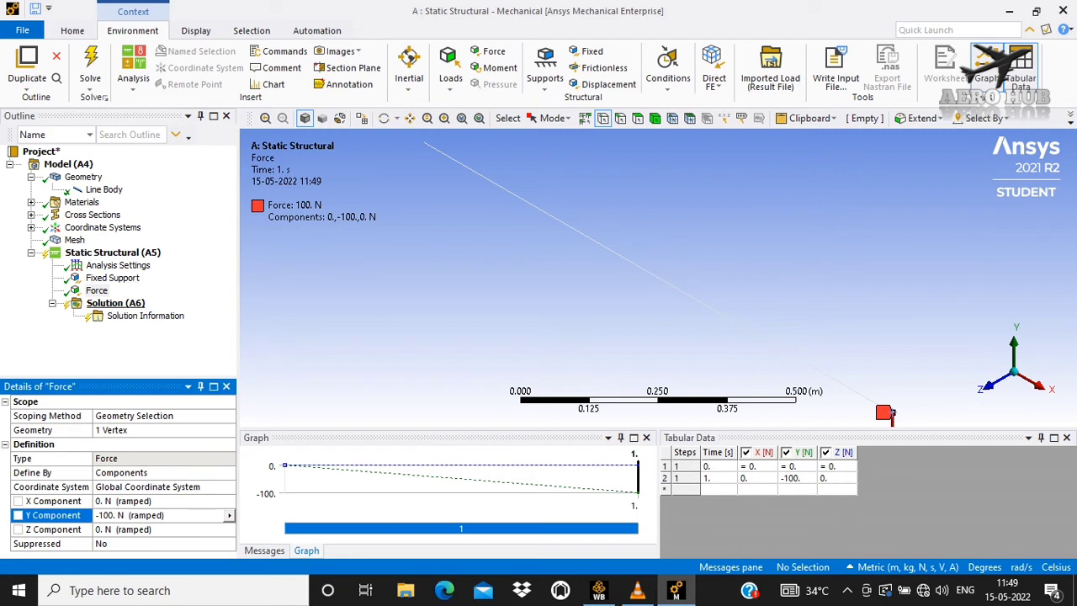
Step: Add a Total Deformation result to the solution
click(115, 303)
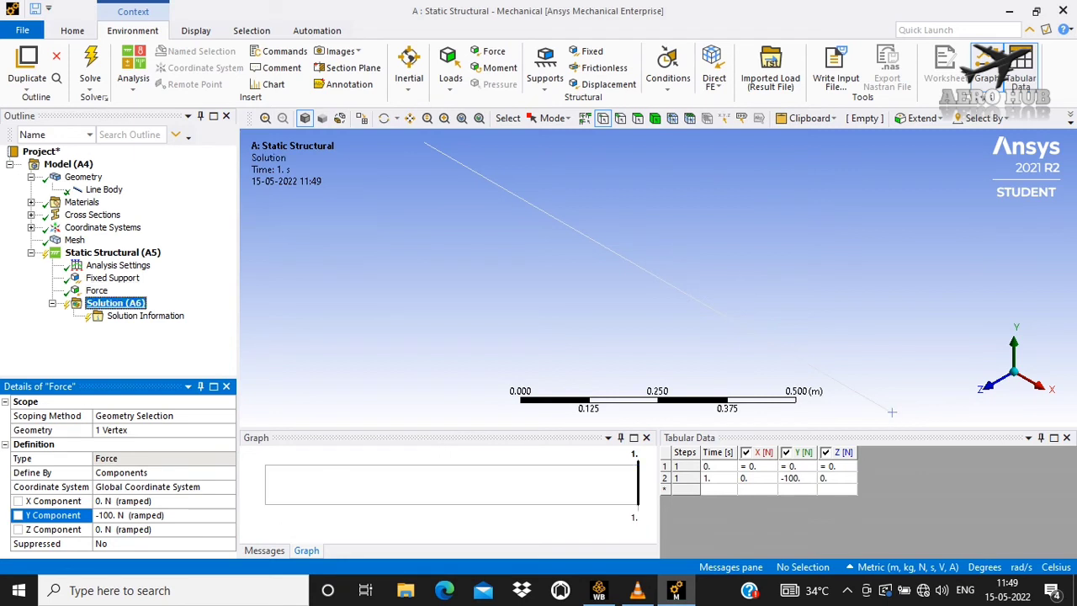
right_click(99, 303)
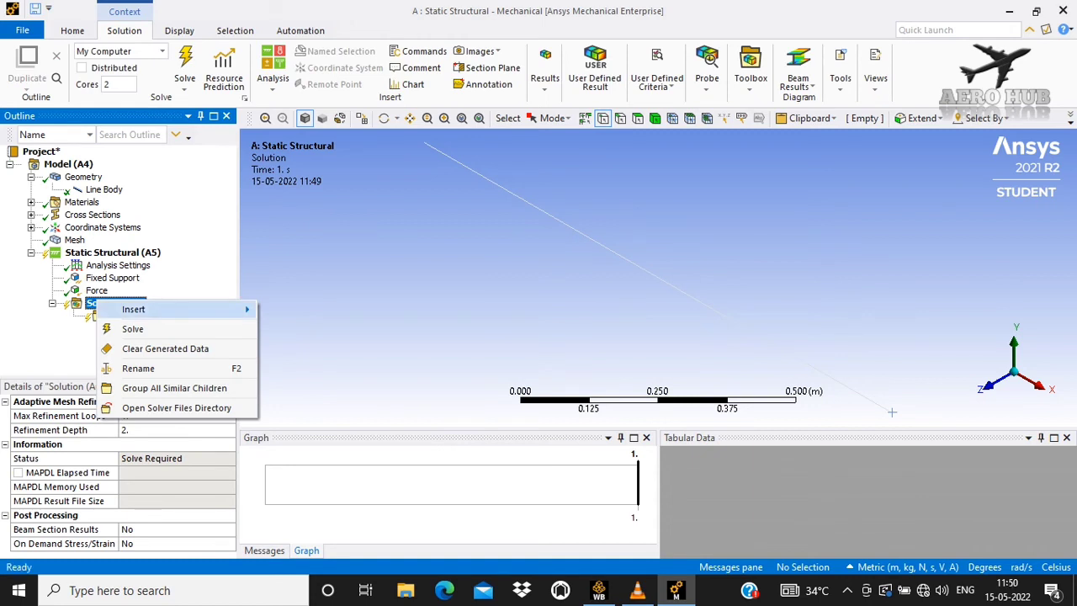
mouse_move(135, 308)
mouse_move(320, 310)
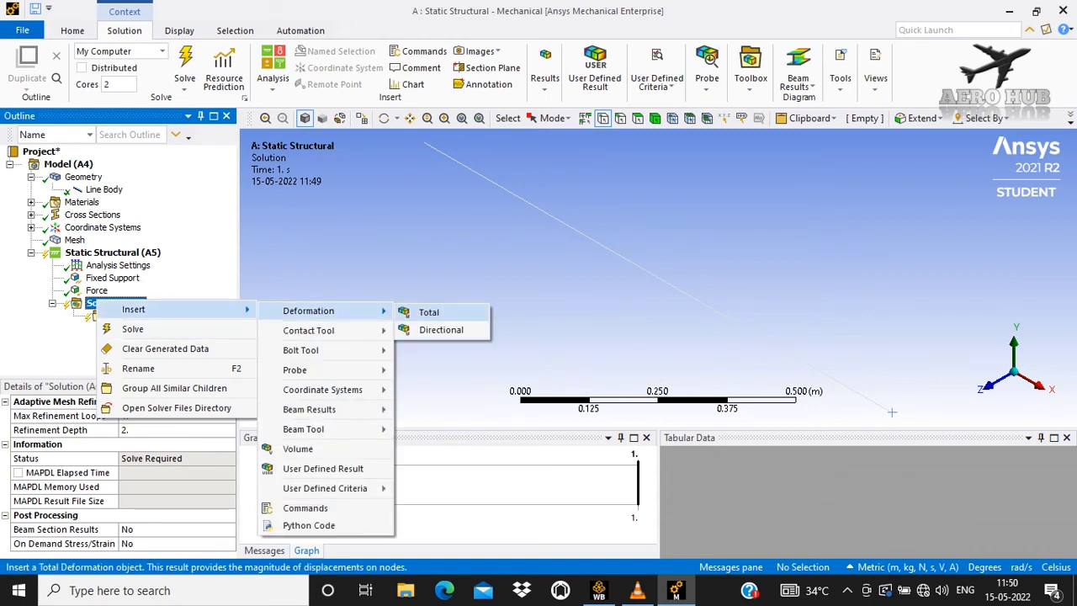
click(427, 312)
Step: Add a Shear Force beam result to the solution and solve the analysis
right_click(116, 303)
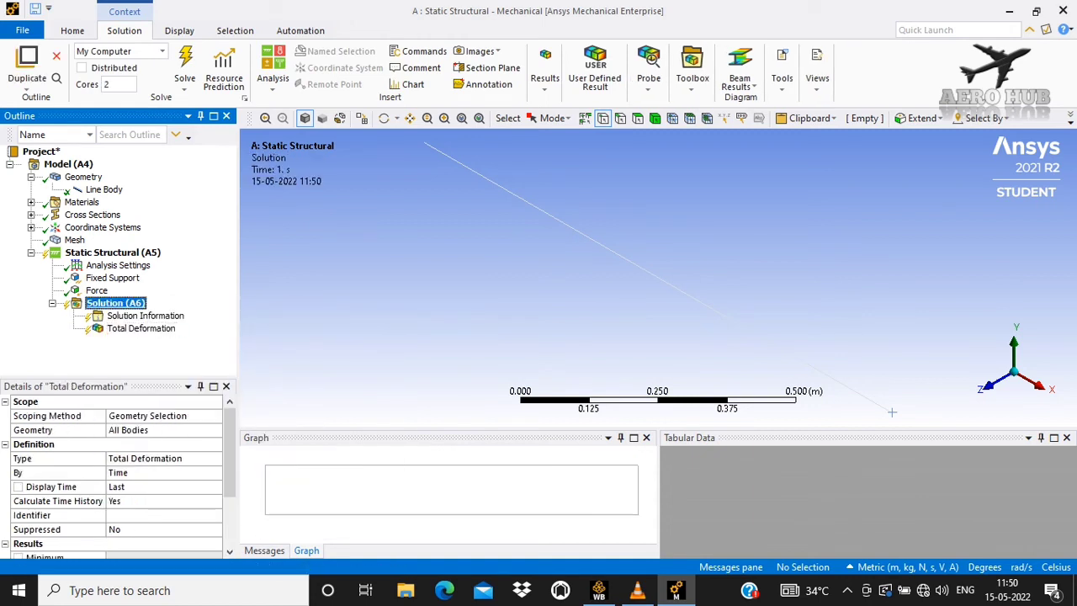
mouse_move(169, 313)
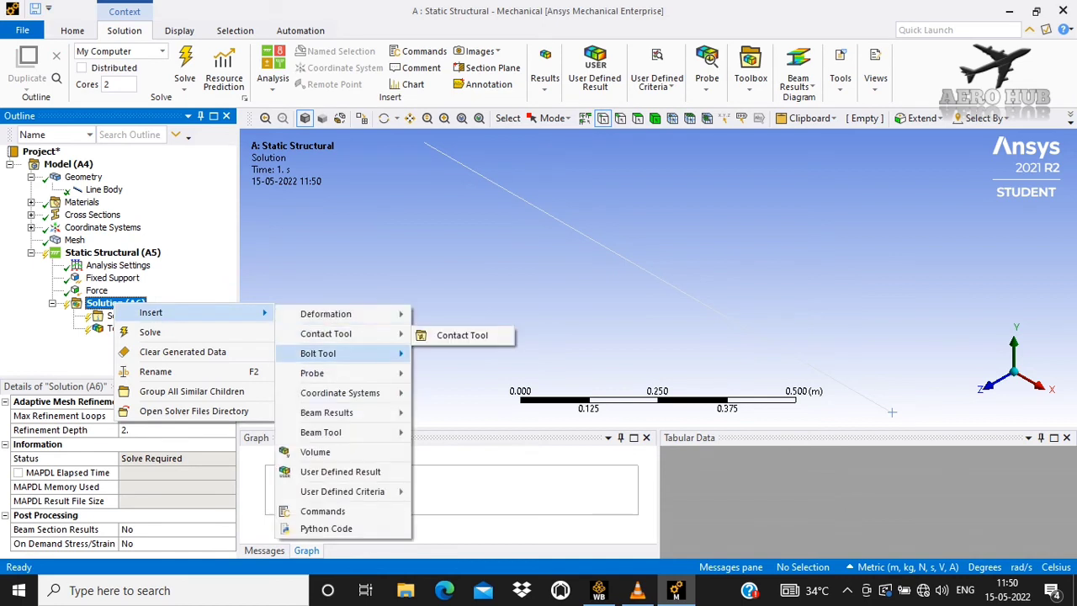
mouse_move(320, 354)
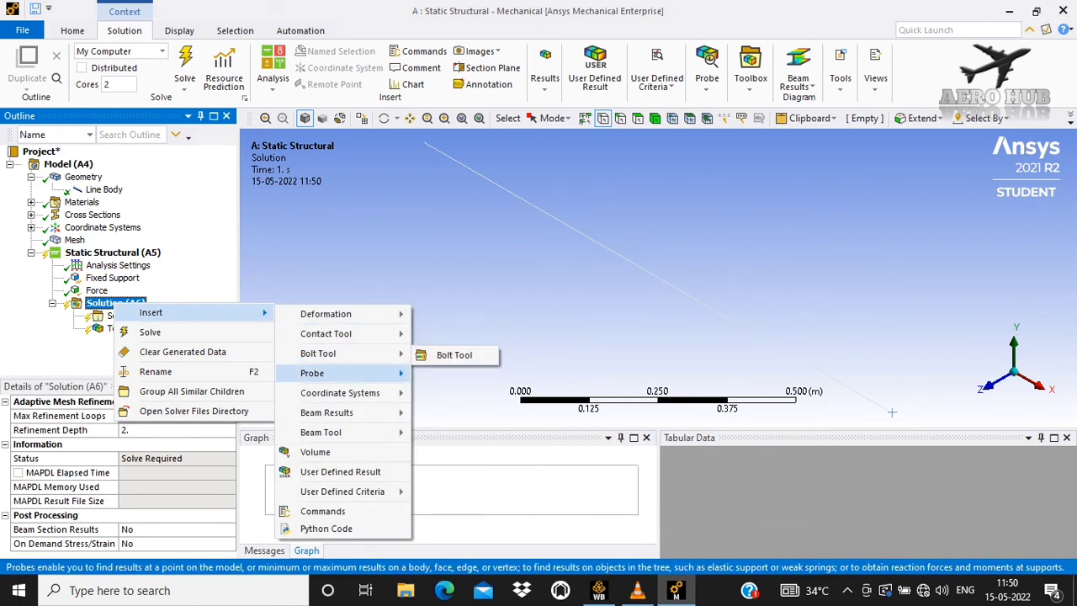
mouse_move(328, 412)
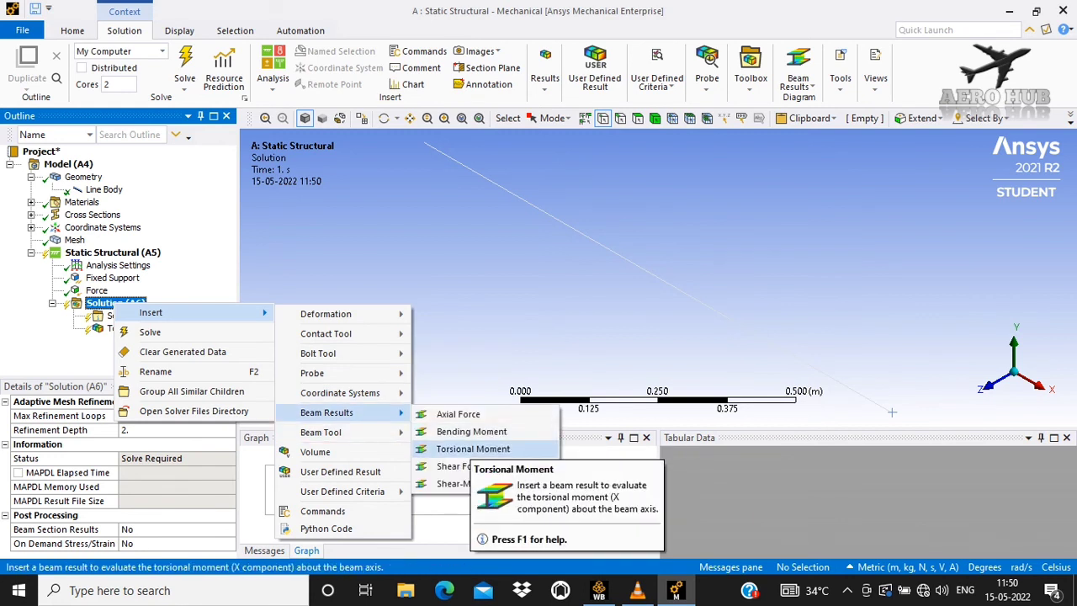
click(461, 467)
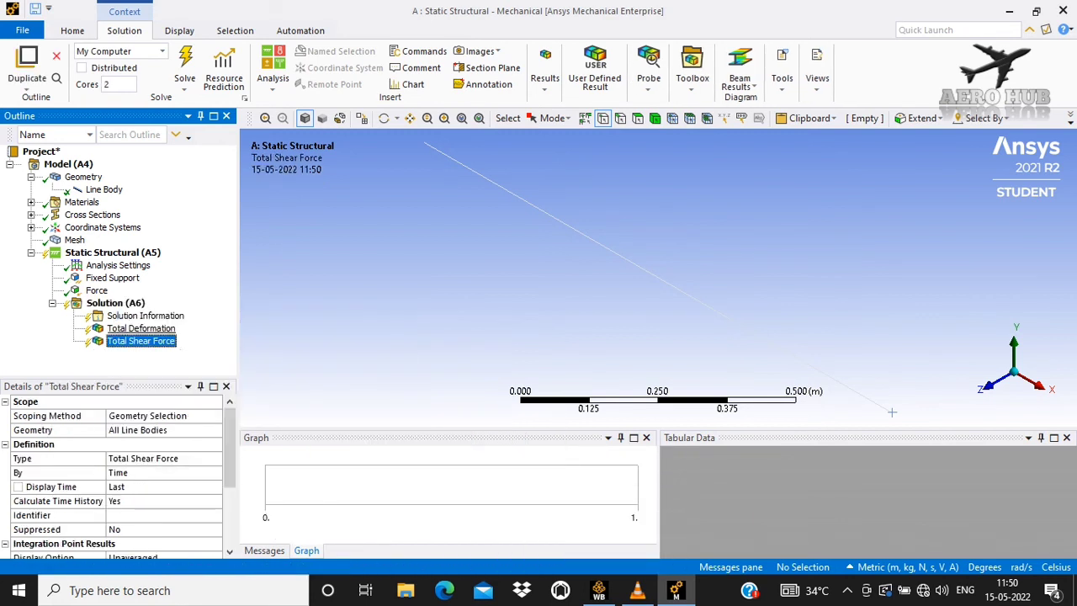
right_click(107, 305)
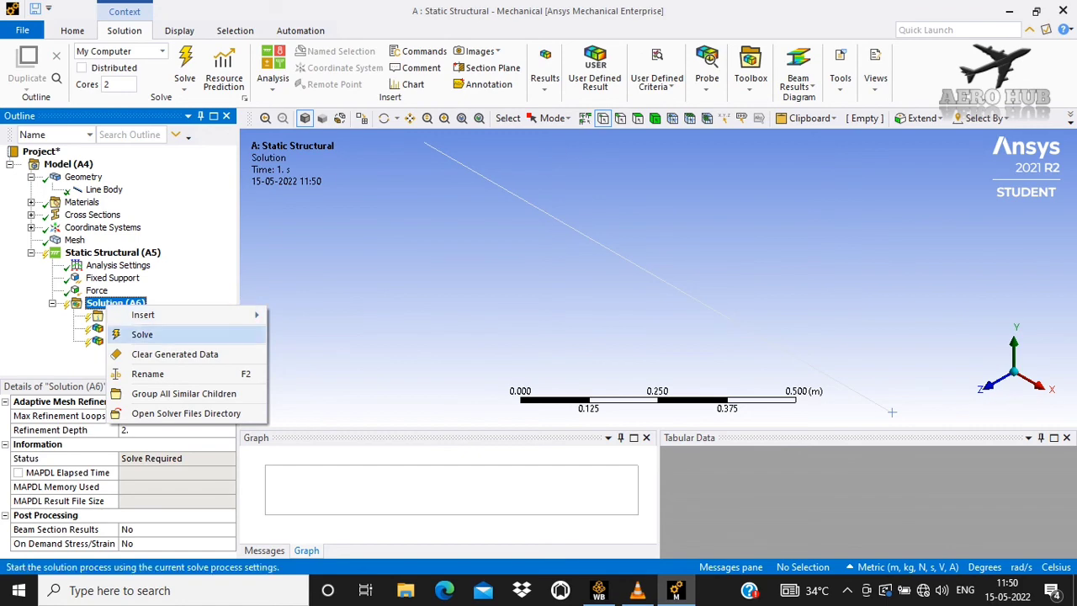
click(143, 334)
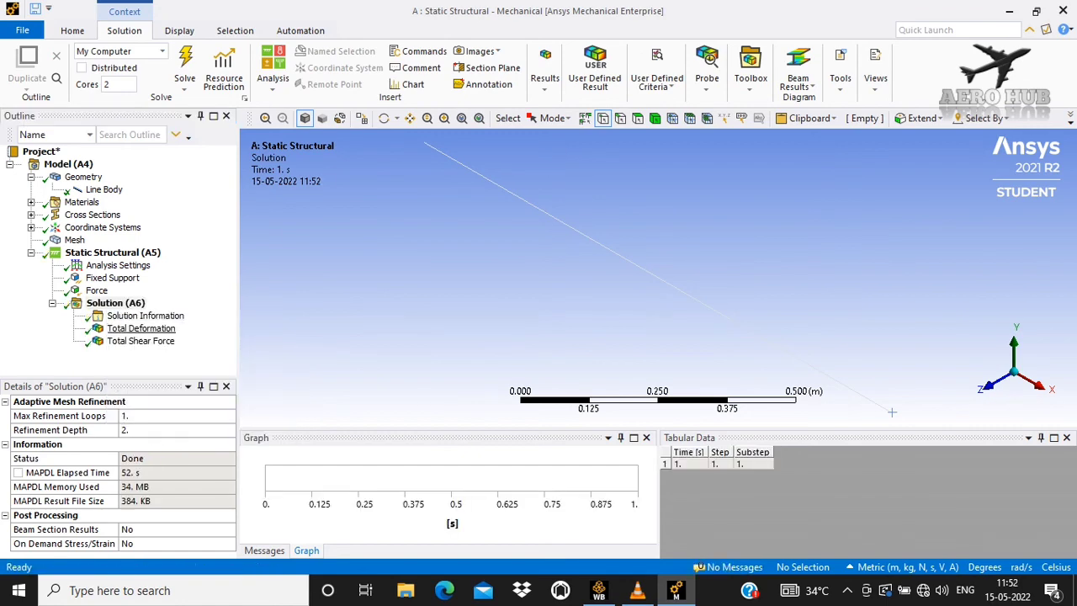
Step: Display the Total Deformation result for the whole beam, play its animation, and review the minimum, maximum and average values
click(141, 329)
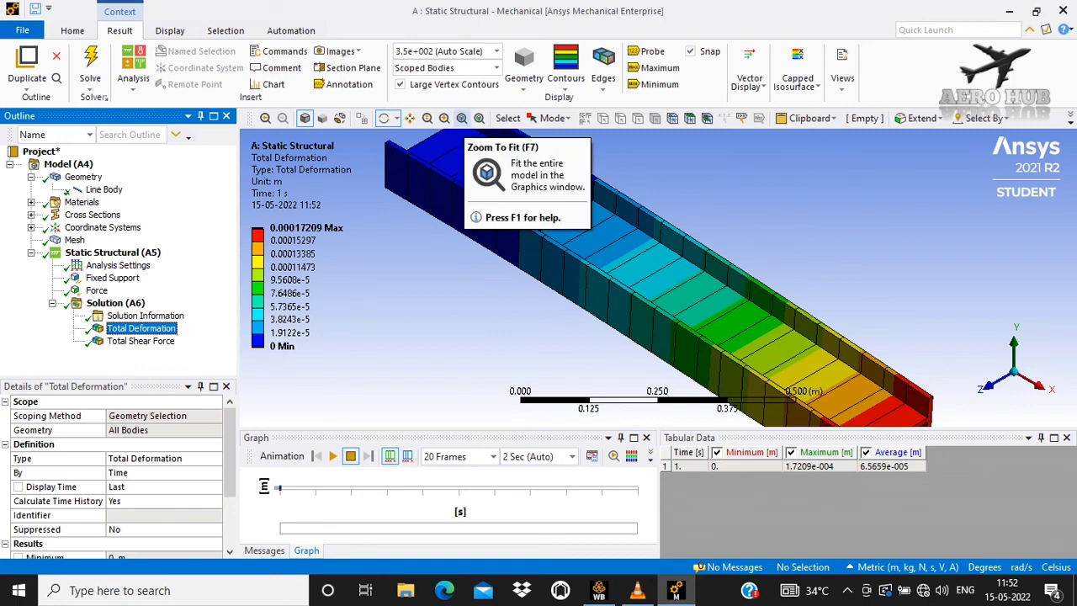
click(461, 118)
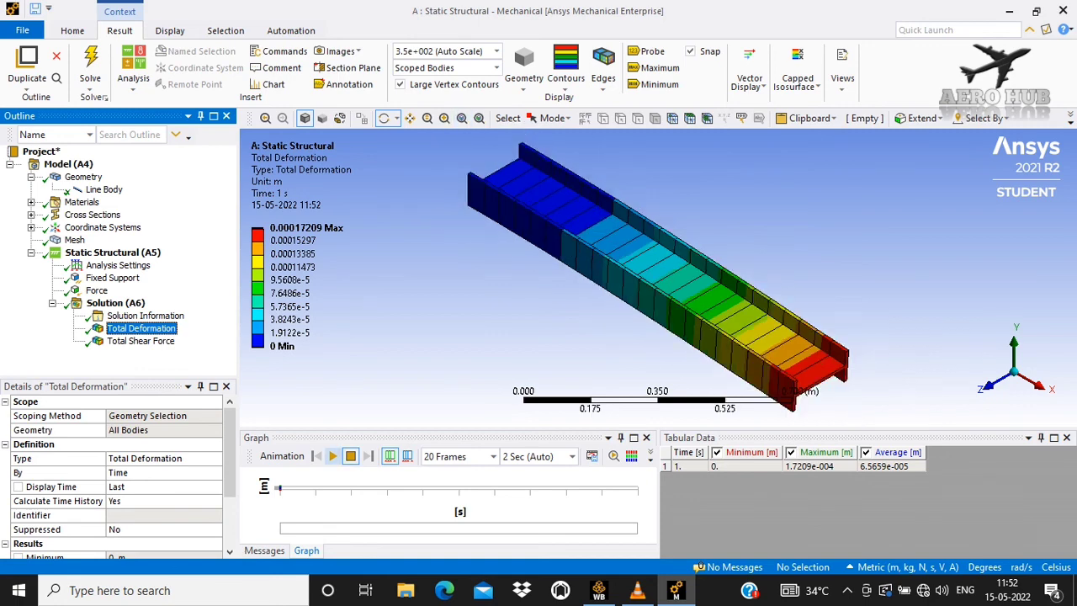
click(333, 457)
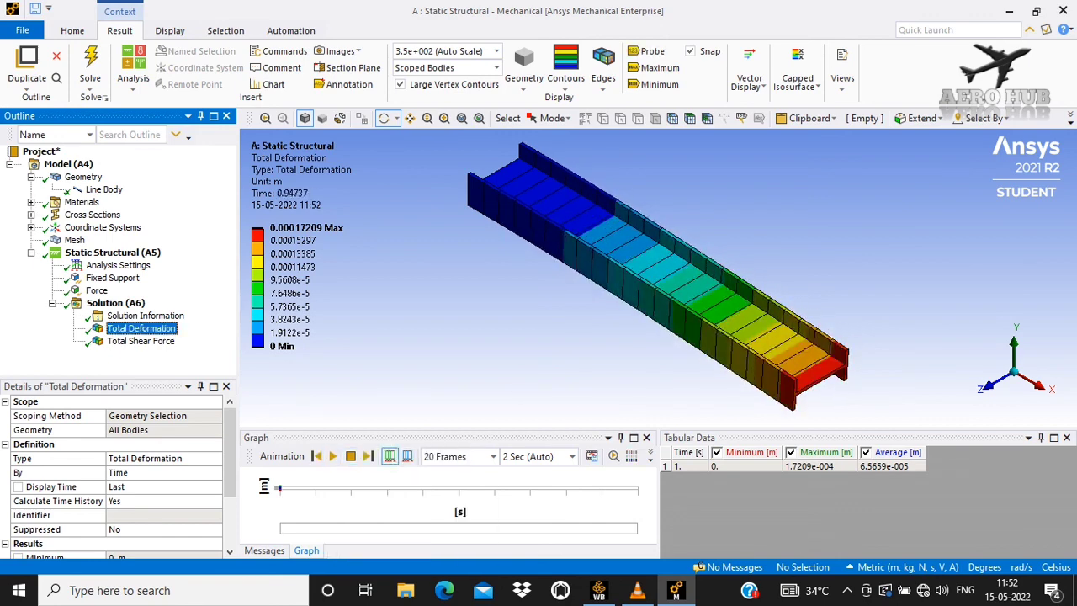
drag(229, 453, 229, 501)
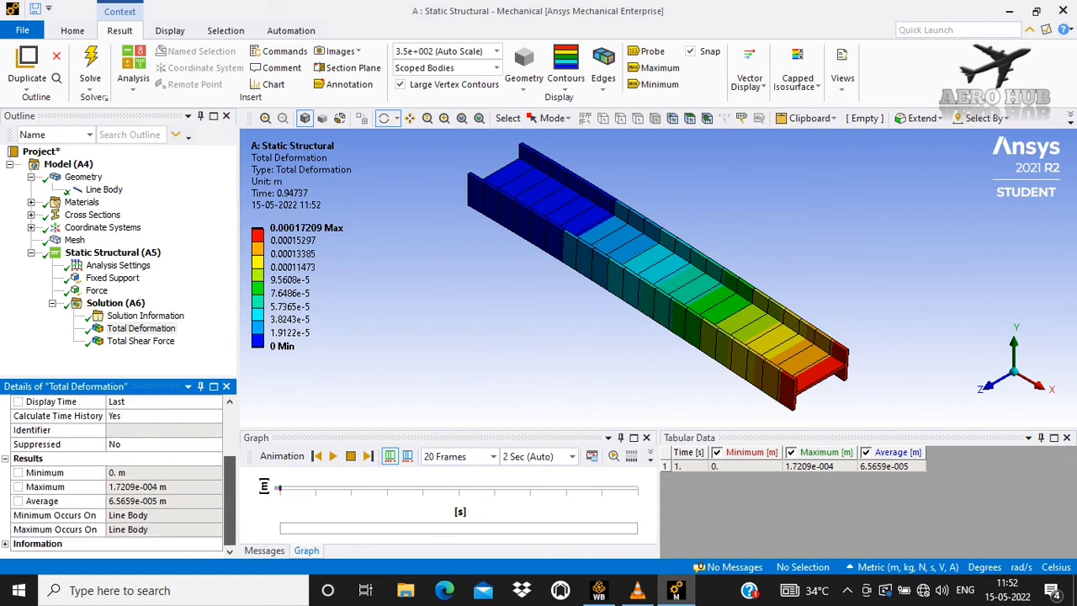